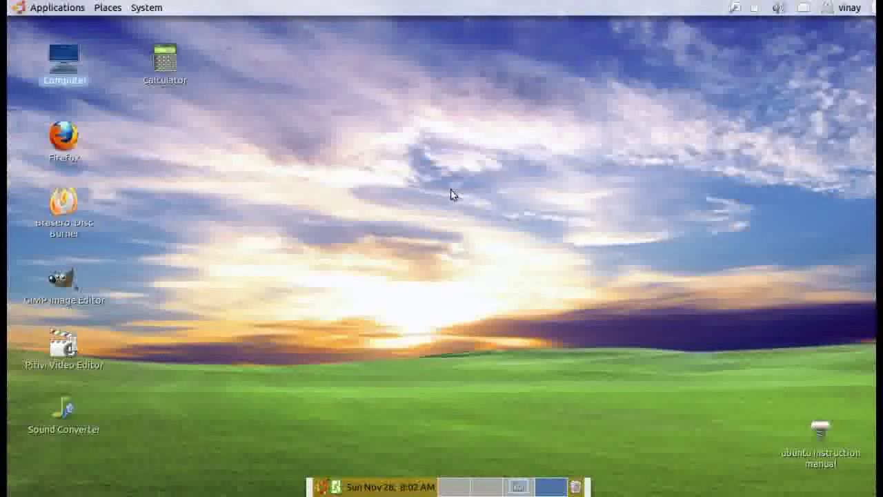
{"action": "right_click", "coordinate": [515, 191]}
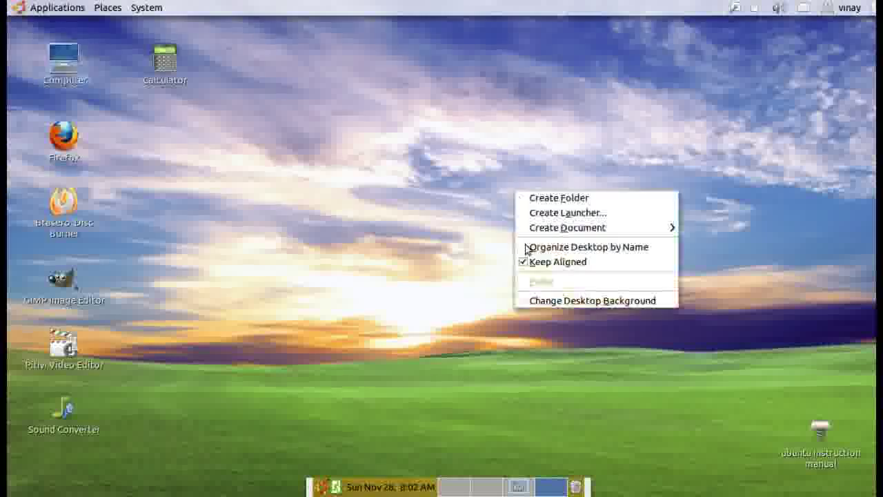
{"action": "left_click", "coordinate": [588, 303]}
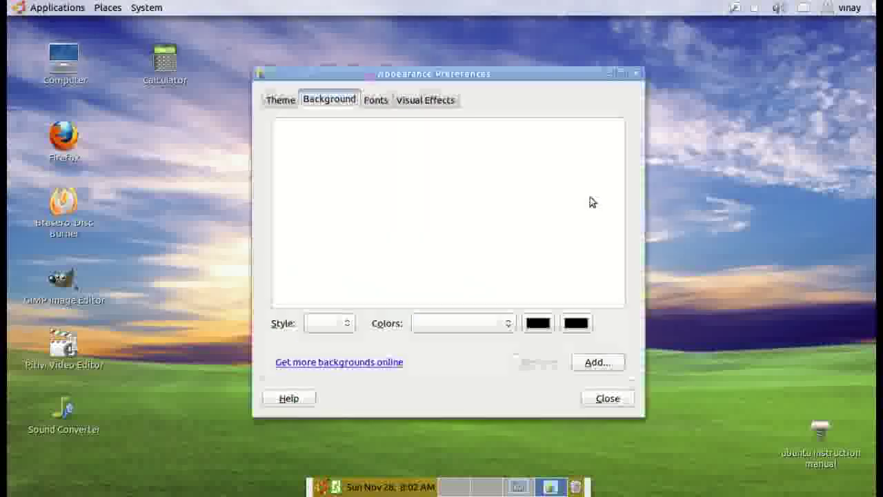
{"action": "left_click_drag", "start_coordinate": [624, 167], "coordinate": [625, 329]}
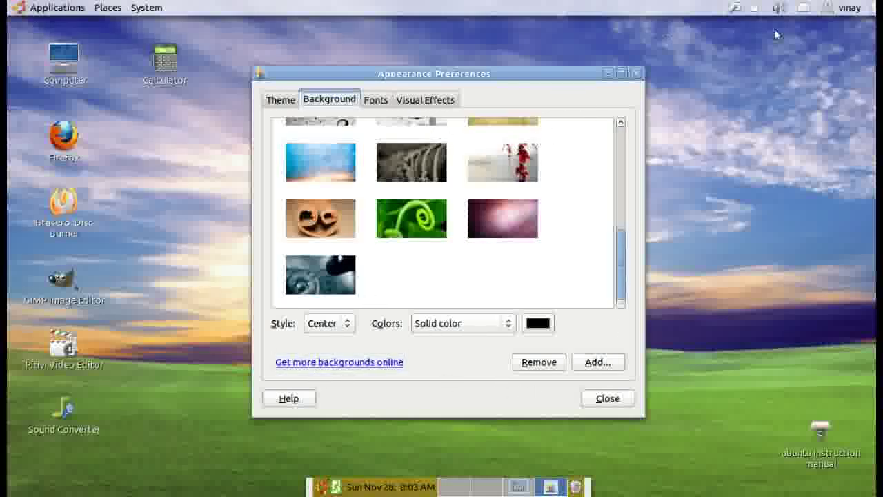
{"action": "left_click", "coordinate": [636, 73]}
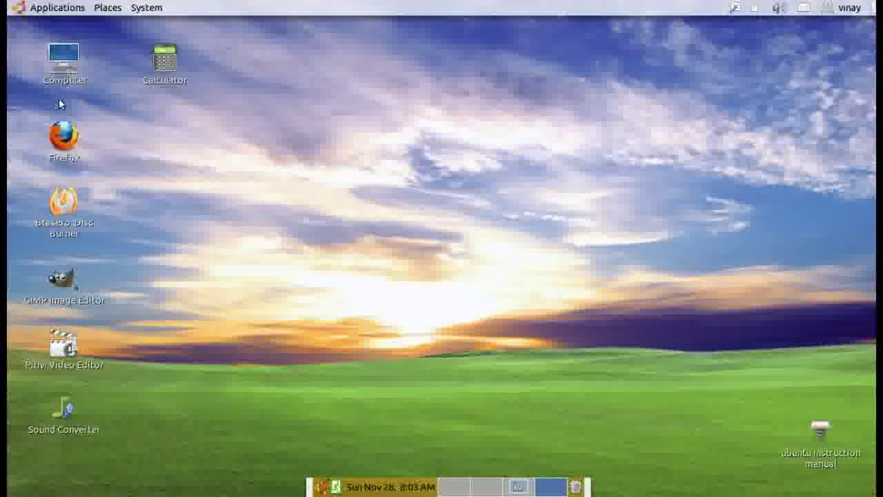
{"action": "left_click_drag", "start_coordinate": [89, 454], "coordinate": [11, 31]}
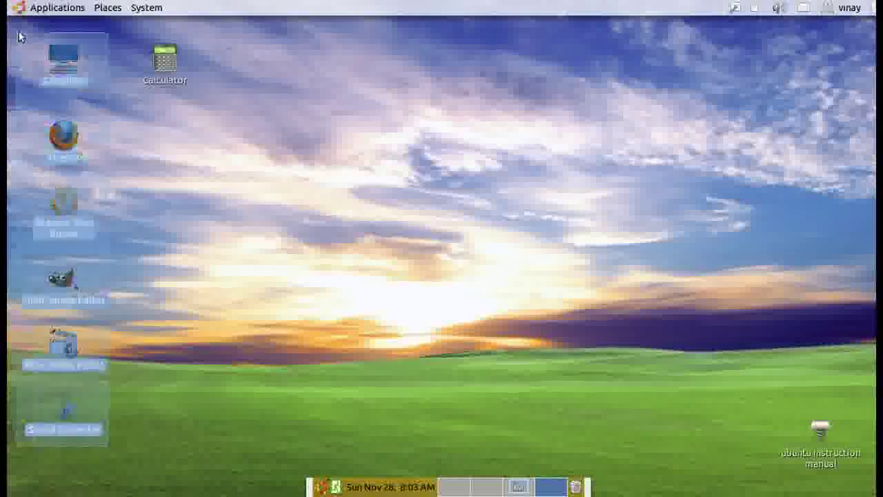
{"action": "left_click_drag", "start_coordinate": [270, 69], "coordinate": [14, 45]}
{"action": "left_click_drag", "start_coordinate": [266, 147], "coordinate": [384, 207]}
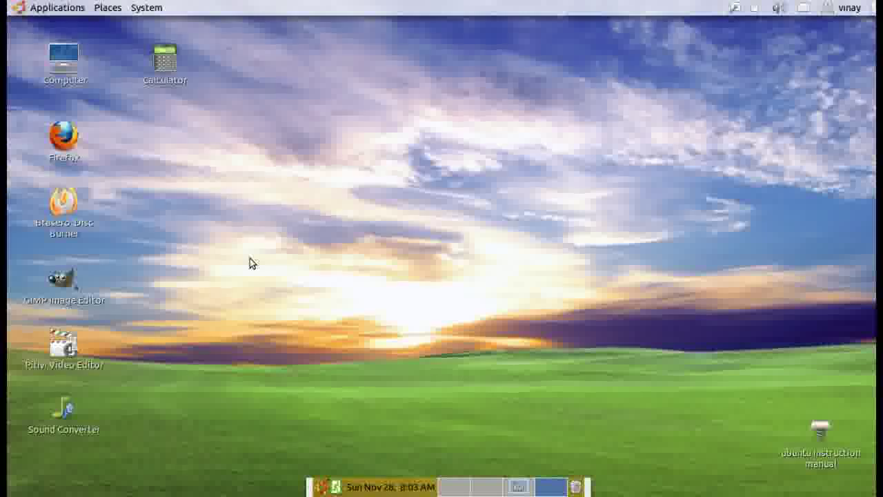
{"action": "key", "text": "alt+F1"}
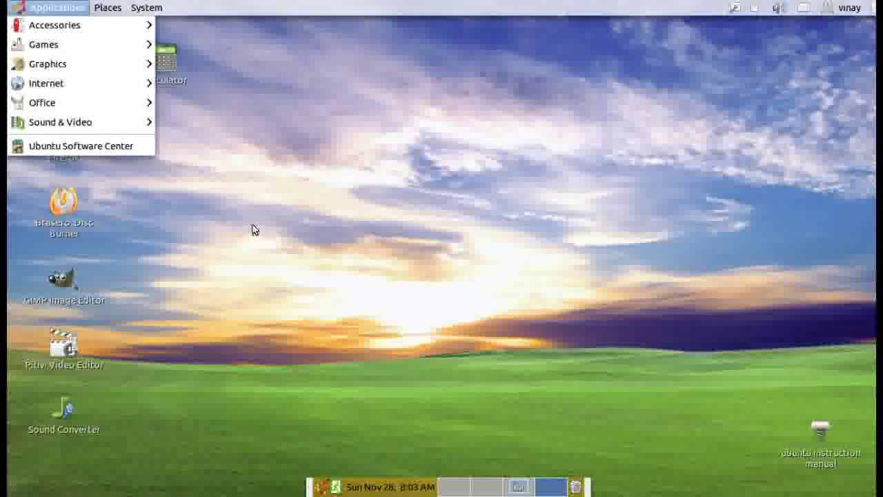
Browse each Applications category submenu from Accessories to Sound & Video, then close and reopen the menu
{"action": "left_click", "coordinate": [55, 8]}
{"action": "left_click", "coordinate": [55, 8]}
{"action": "mouse_move", "coordinate": [54, 25]}
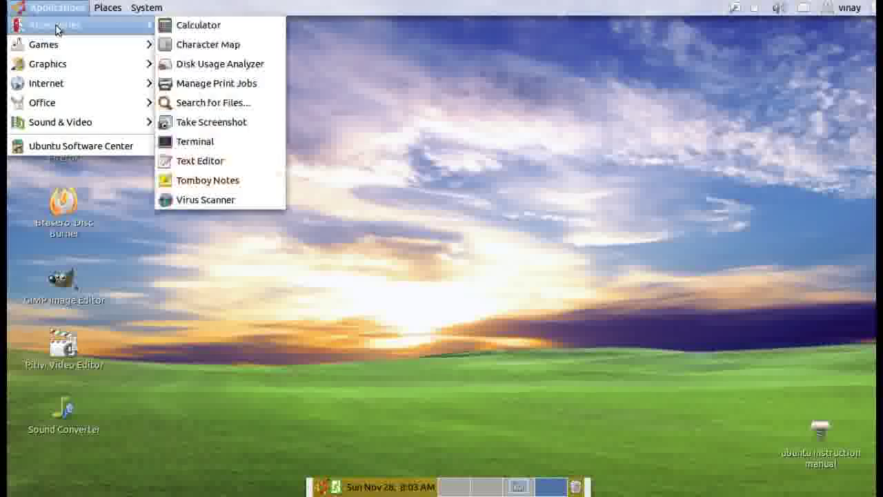
{"action": "mouse_move", "coordinate": [69, 46]}
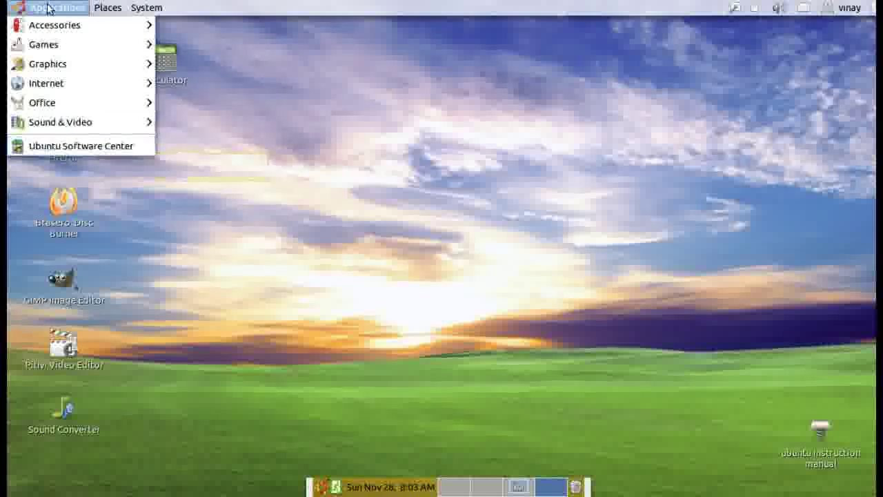
{"action": "mouse_move", "coordinate": [84, 68]}
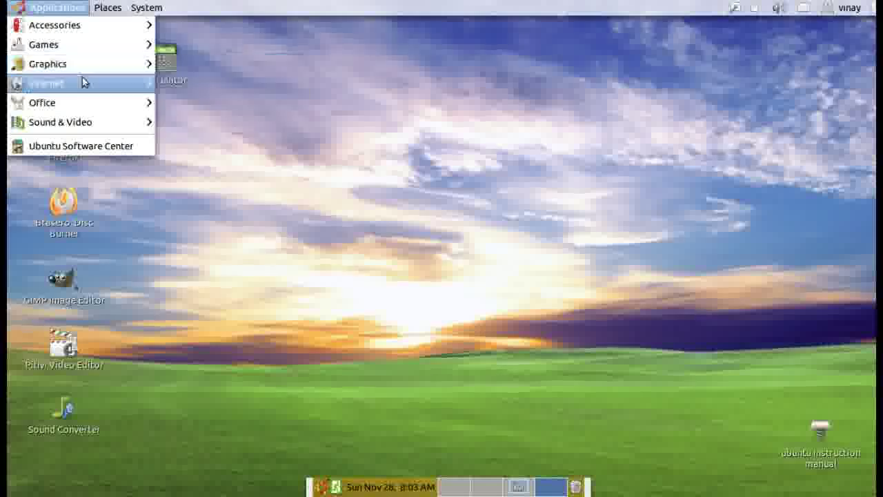
{"action": "mouse_move", "coordinate": [115, 80]}
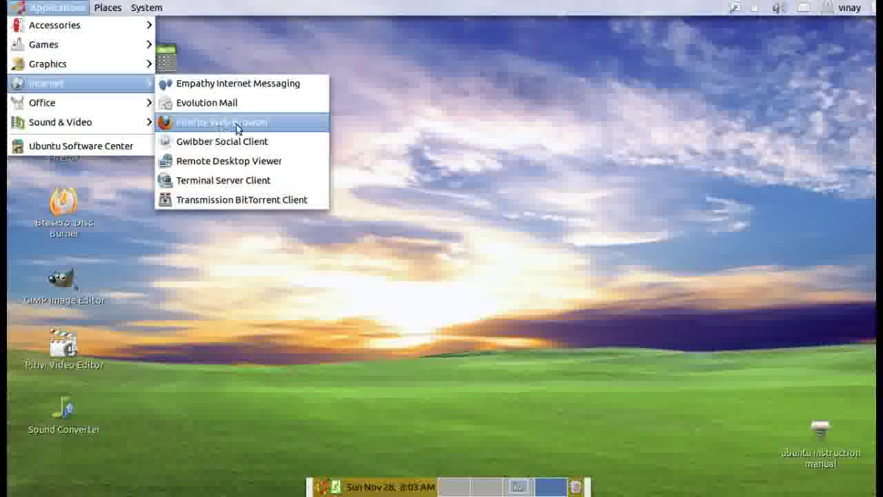
{"action": "mouse_move", "coordinate": [60, 105]}
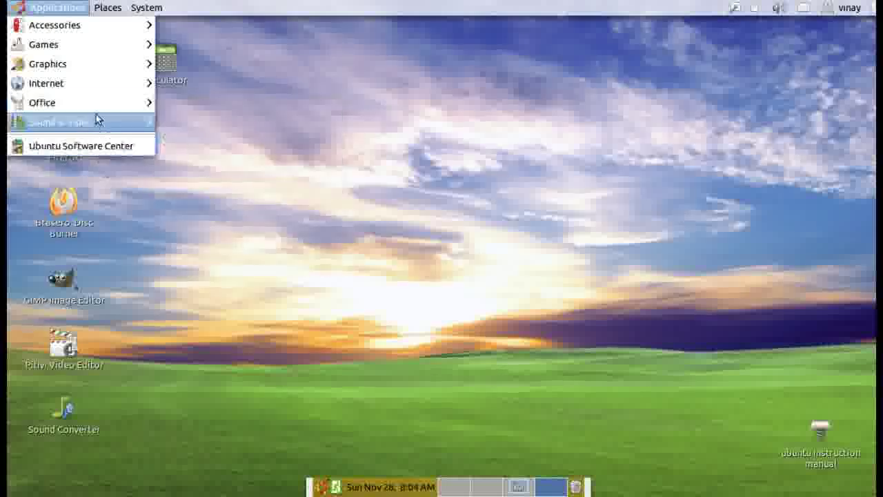
{"action": "mouse_move", "coordinate": [95, 122]}
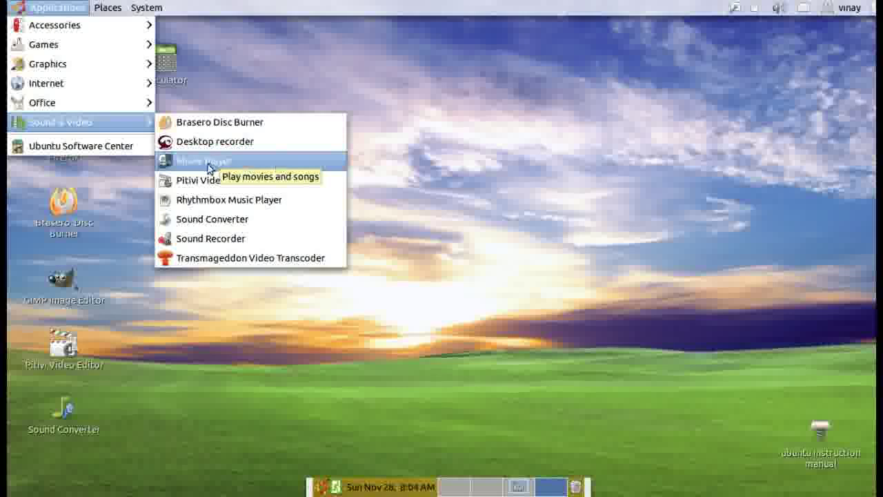
{"action": "left_click", "coordinate": [189, 376]}
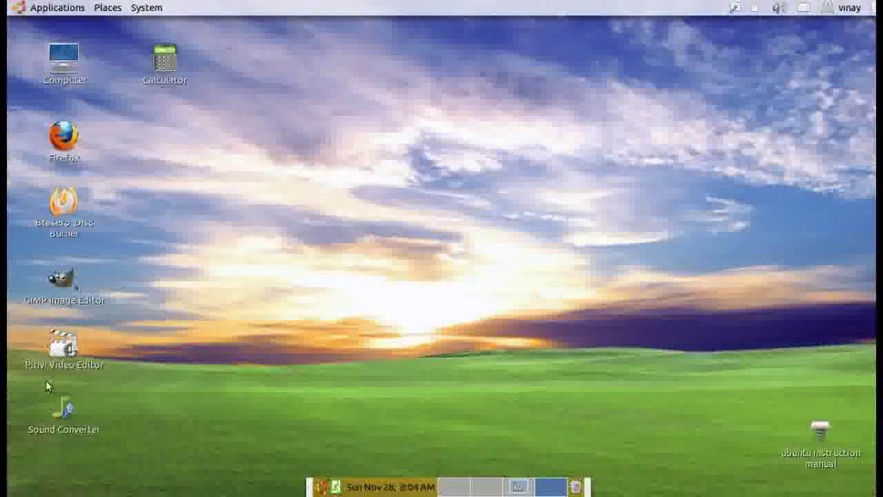
{"action": "left_click", "coordinate": [55, 9]}
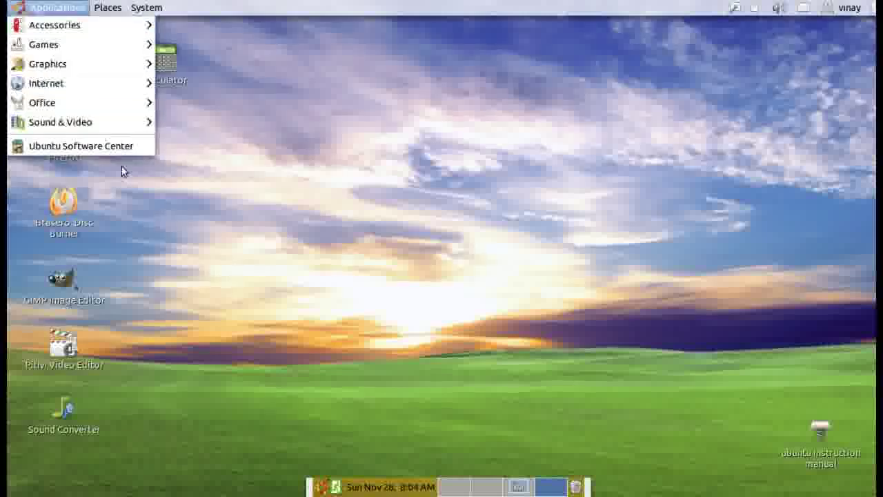
Launch Ubuntu Software Center and browse its Sound & Video department
{"action": "left_click", "coordinate": [97, 146]}
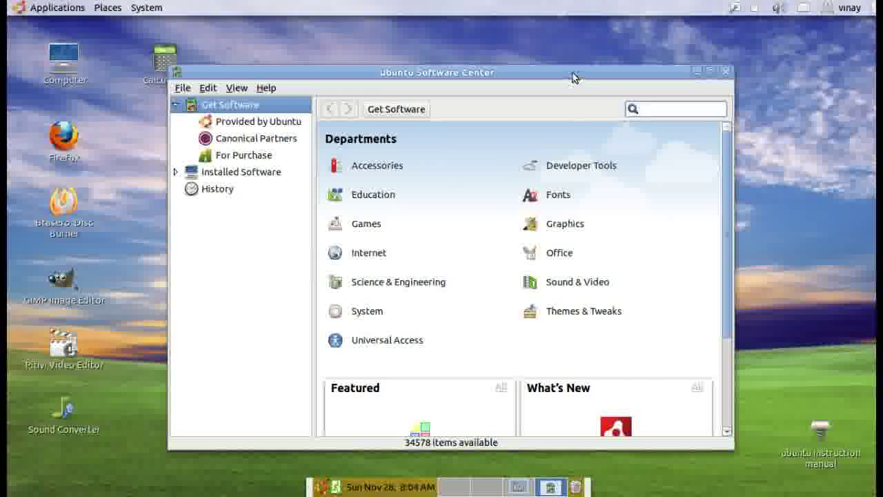
{"action": "left_click_drag", "start_coordinate": [573, 77], "coordinate": [563, 50]}
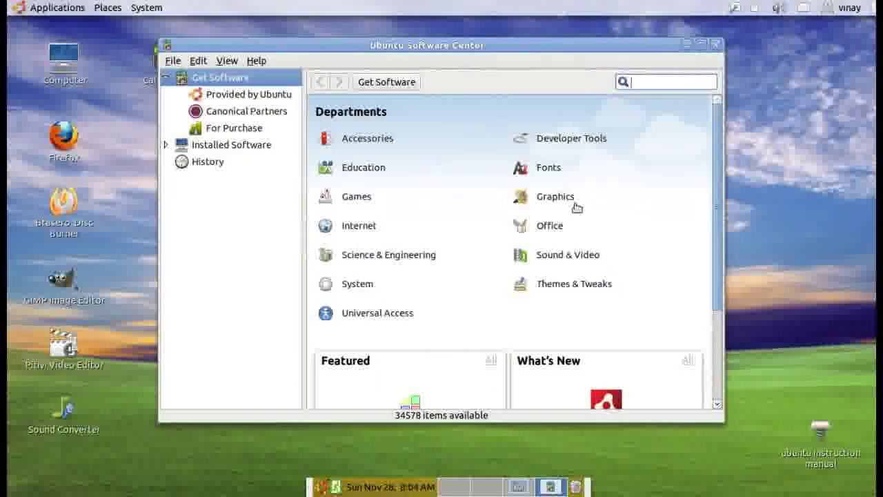
{"action": "left_click", "coordinate": [525, 255]}
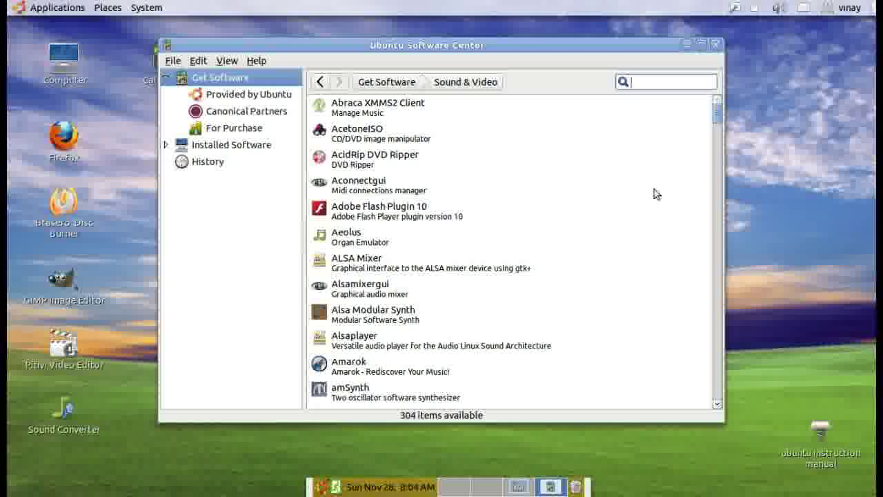
{"action": "left_click", "coordinate": [386, 82]}
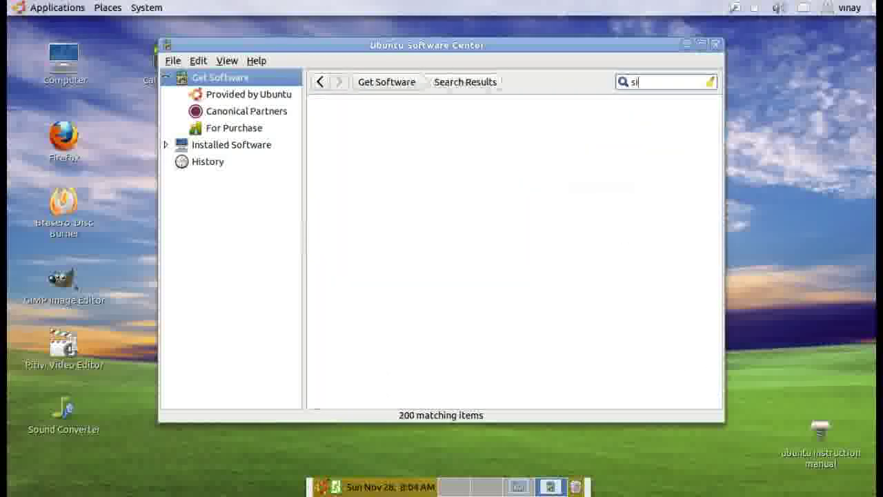
Search for 'gimp', select GIMP Image Editor, then list the 84 installed applications
{"action": "key", "text": "BackSpace"}
{"action": "type", "text": "gimp"}
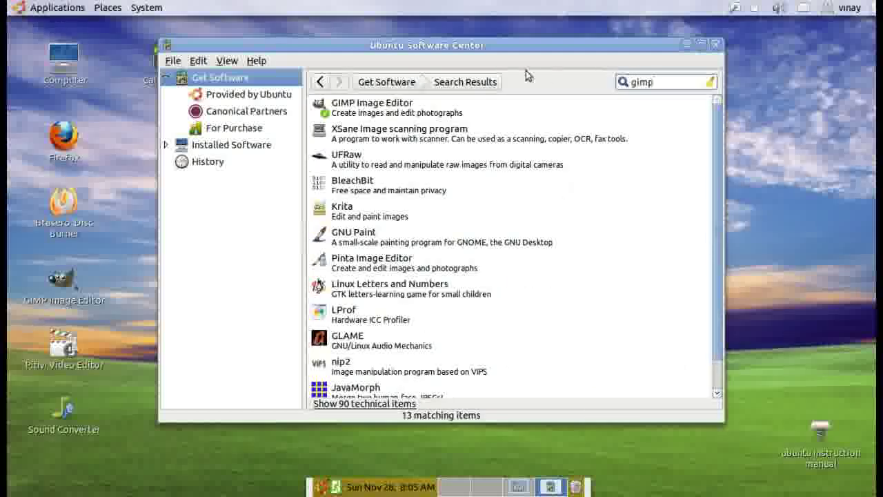
{"action": "left_click", "coordinate": [393, 106]}
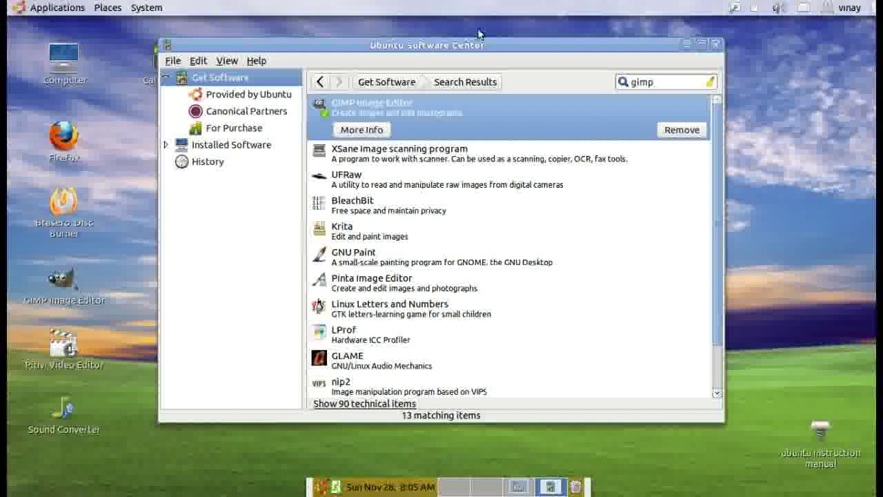
{"action": "left_click_drag", "start_coordinate": [473, 45], "coordinate": [520, 74]}
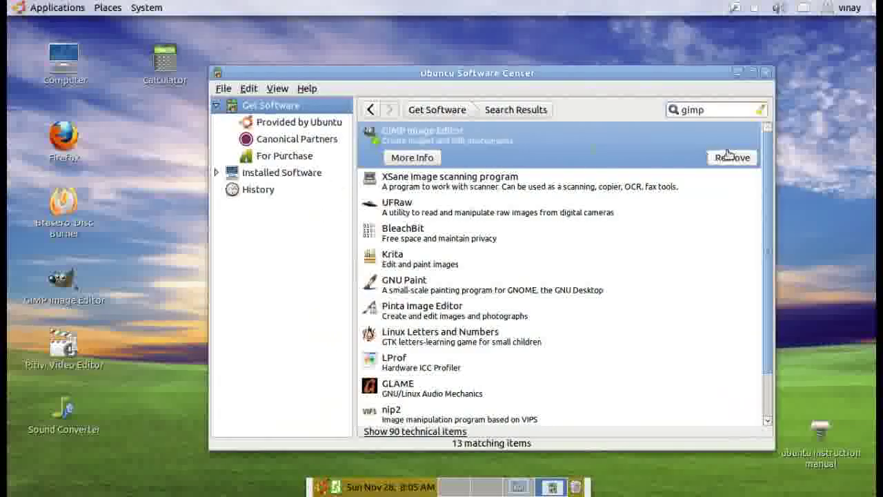
{"action": "left_click", "coordinate": [274, 177]}
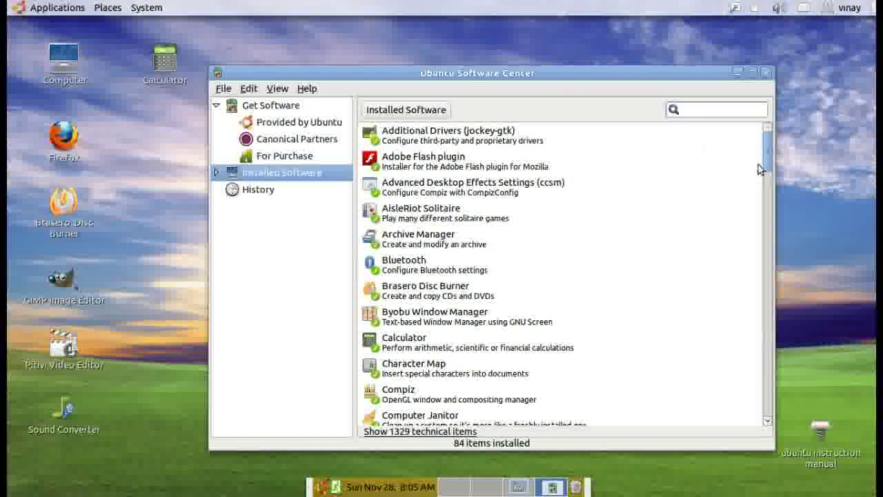
Select Additional Drivers, return to the gimp results, then try and clear an 'internet' search
{"action": "left_click_drag", "start_coordinate": [766, 156], "coordinate": [765, 109]}
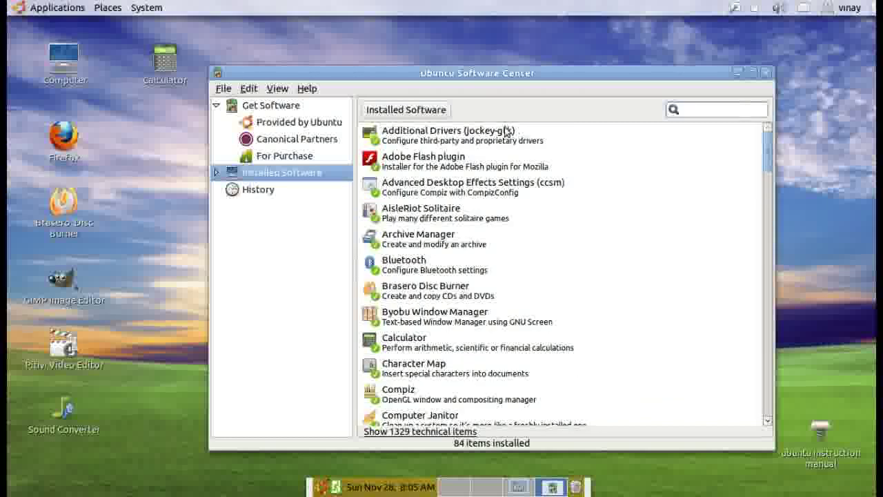
{"action": "left_click", "coordinate": [728, 138]}
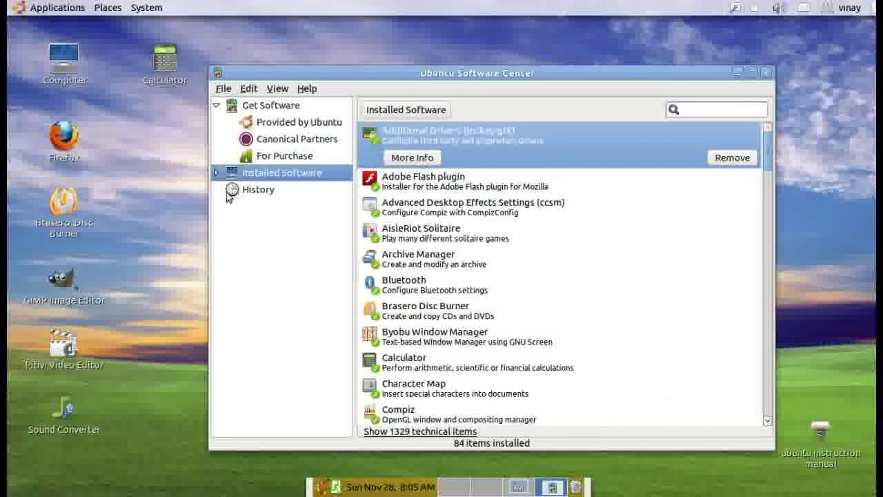
{"action": "left_click", "coordinate": [282, 109]}
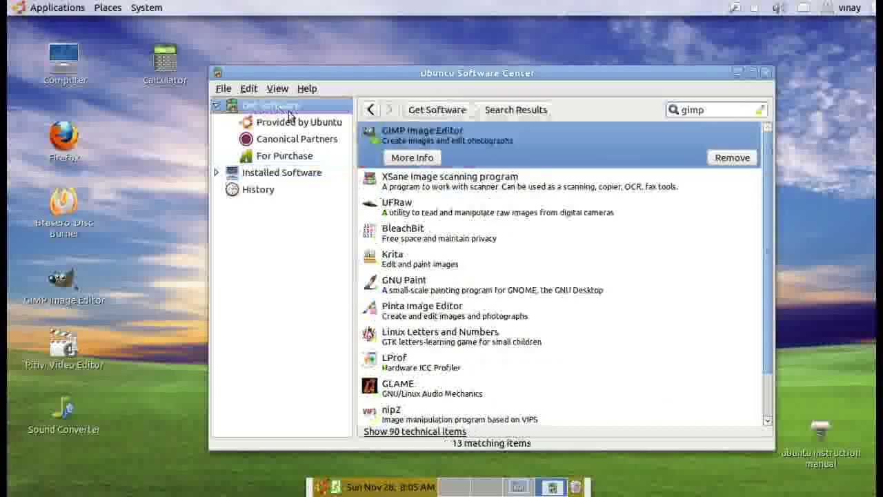
{"action": "left_click", "coordinate": [709, 109]}
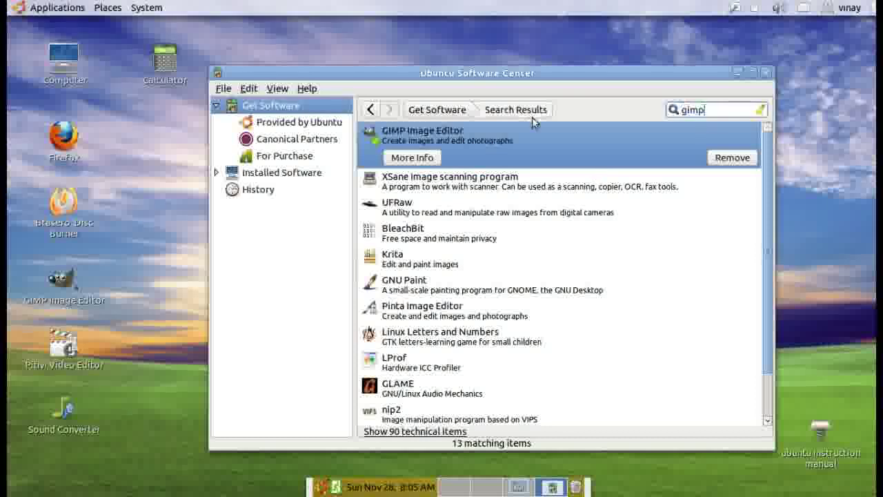
{"action": "key", "text": "BackSpace"}
{"action": "key", "text": "BackSpace"}
{"action": "key", "text": "BackSpace"}
{"action": "key", "text": "BackSpace"}
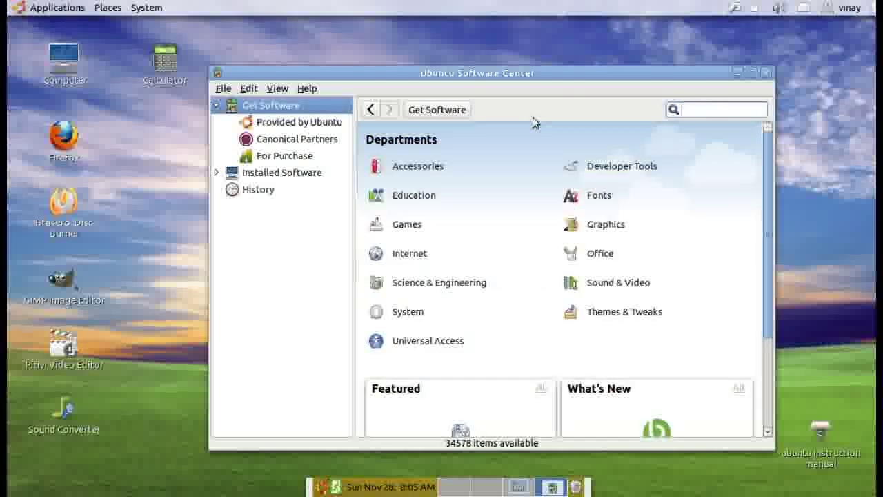
{"action": "type", "text": "internet"}
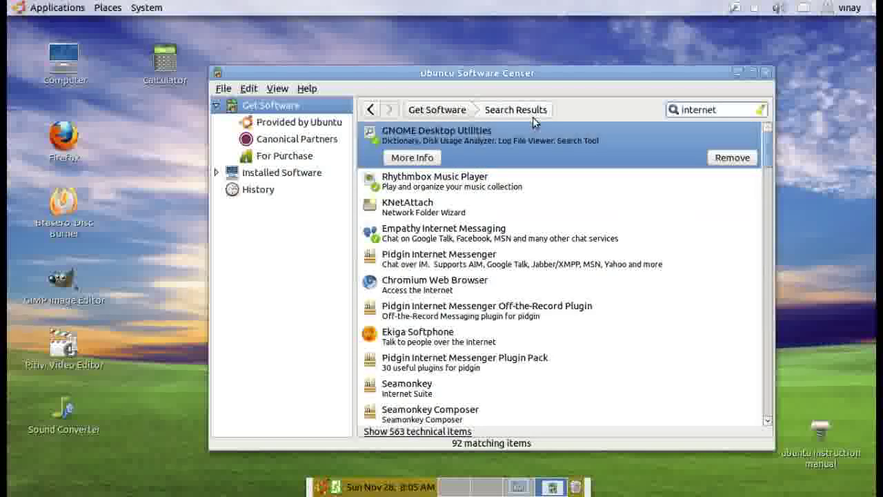
{"action": "left_click", "coordinate": [436, 110]}
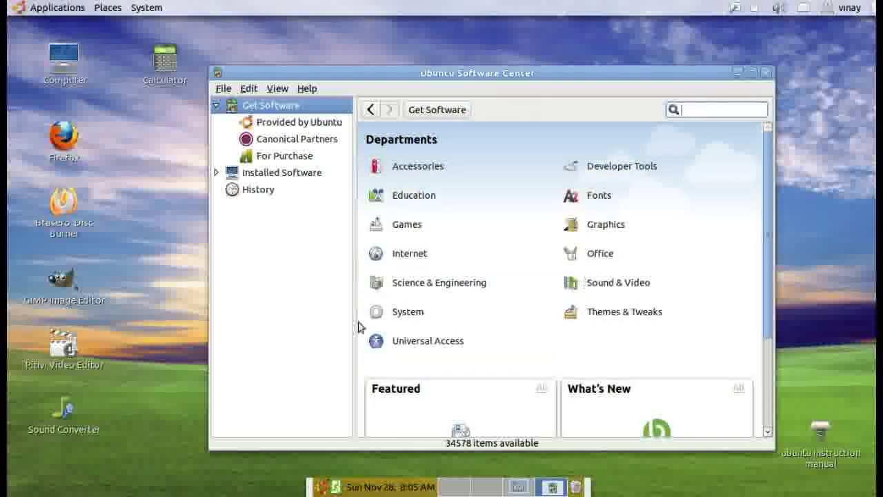
Browse Internet › Chat and scroll through the 22 chat programs
{"action": "left_click", "coordinate": [376, 253]}
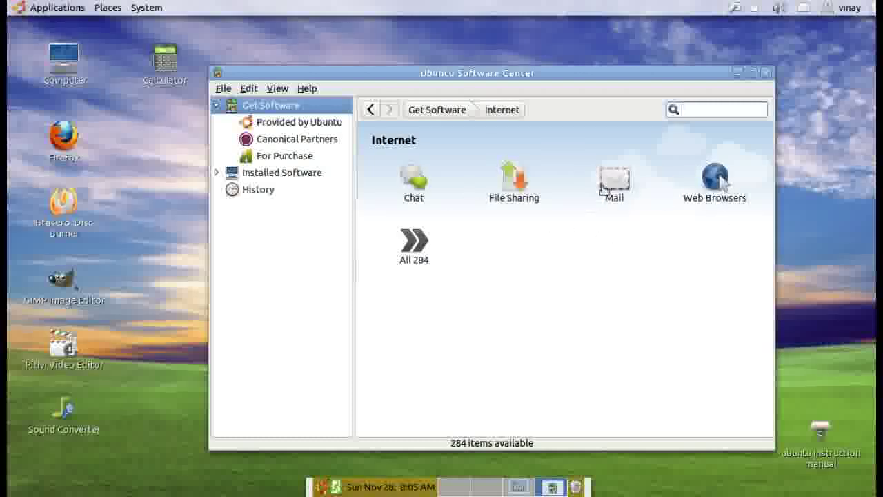
{"action": "left_click", "coordinate": [418, 194]}
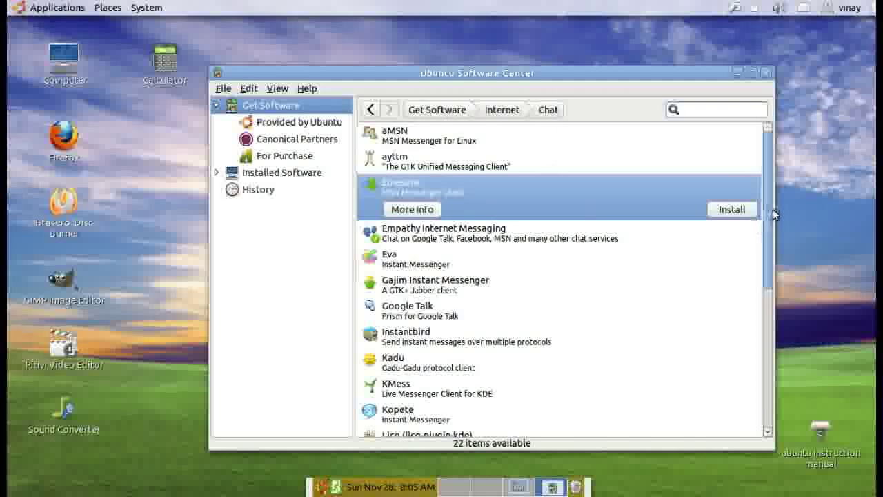
{"action": "scroll", "coordinate": [769, 211], "scroll_direction": "down", "scroll_amount": 5}
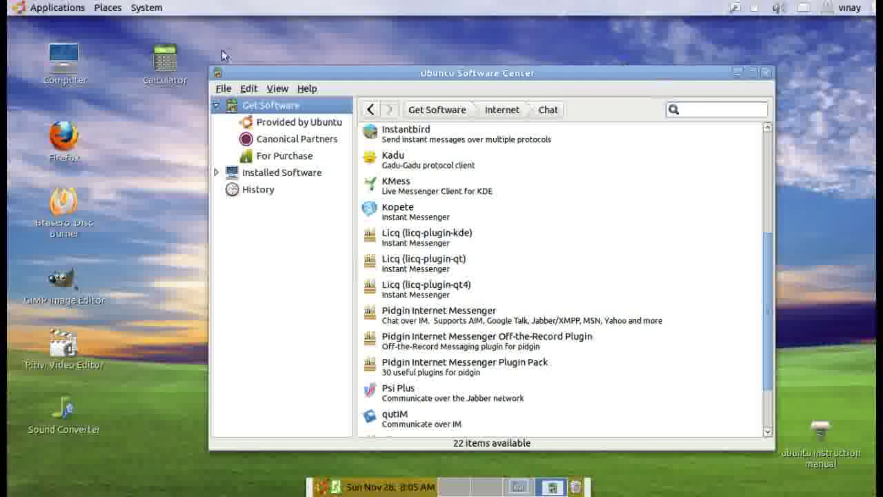
{"action": "left_click", "coordinate": [73, 10]}
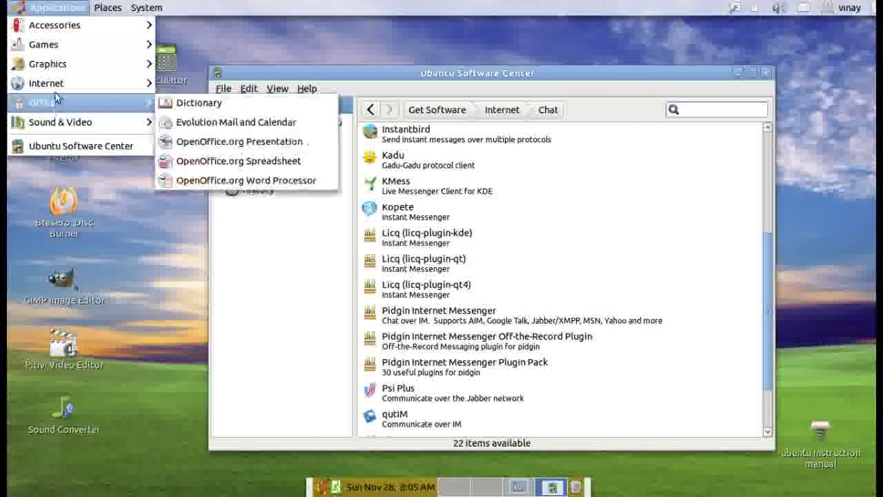
Close the Applications menu and Software Center window, then bring up the bottom panel's menu
{"action": "left_click", "coordinate": [754, 7]}
{"action": "left_click", "coordinate": [754, 8]}
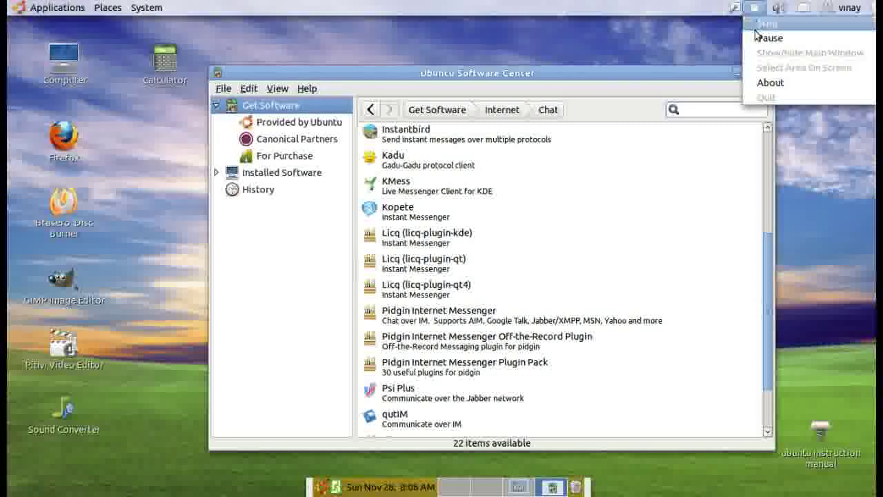
{"action": "left_click", "coordinate": [766, 38]}
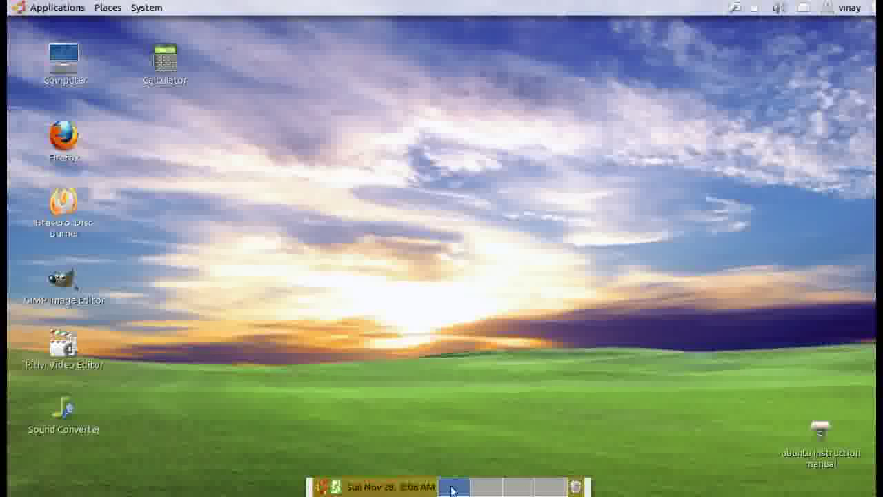
{"action": "right_click", "coordinate": [308, 491]}
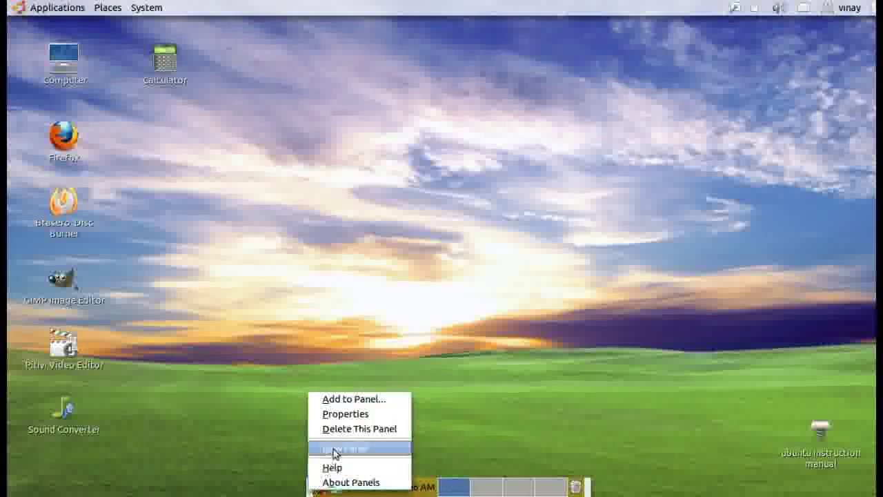
Make the bottom panel span the full screen width with Expand
{"action": "left_click", "coordinate": [366, 416]}
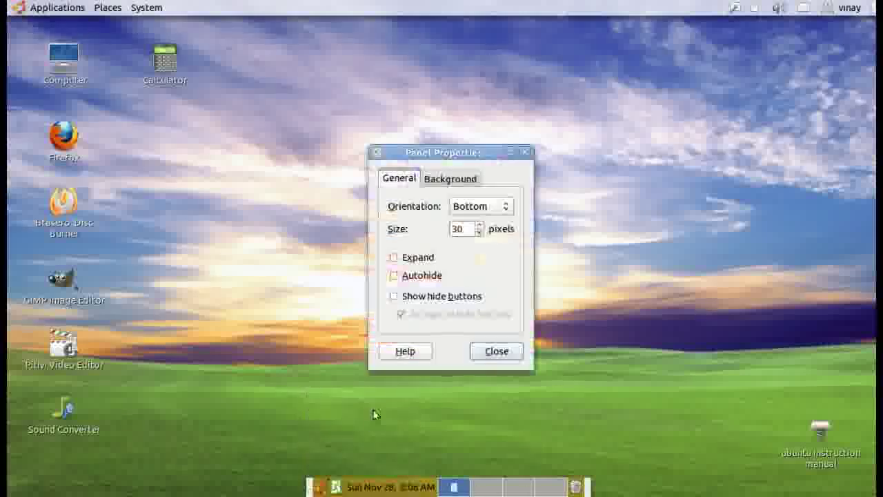
{"action": "left_click", "coordinate": [413, 258]}
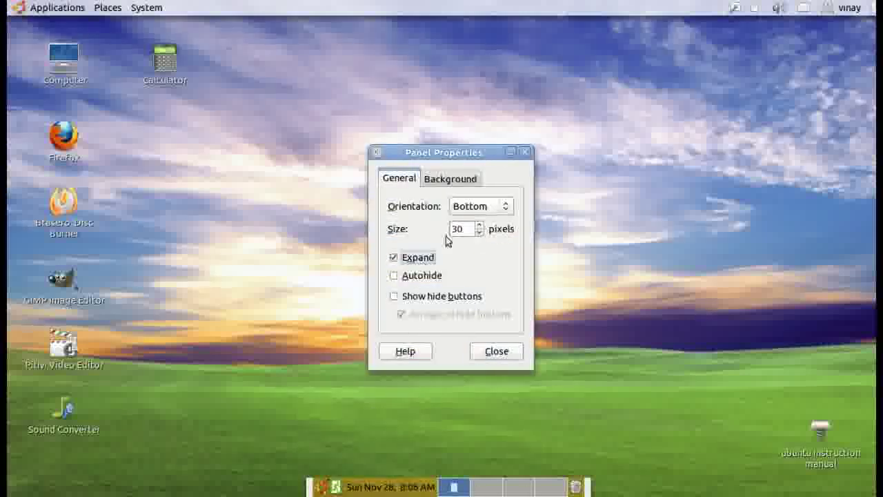
{"action": "left_click", "coordinate": [527, 151]}
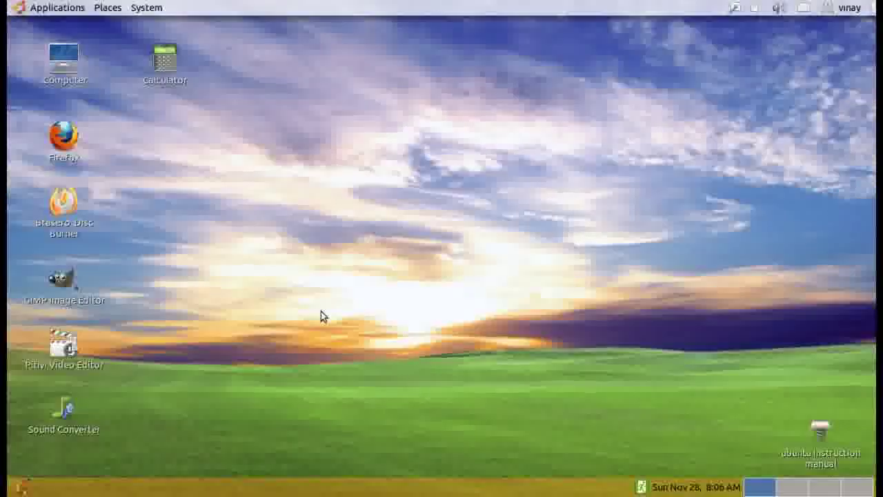
Rotate between workspaces, launch Calculator and Brasero, then switch to empty workspace 2
{"action": "key", "text": "ctrl+alt+Left"}
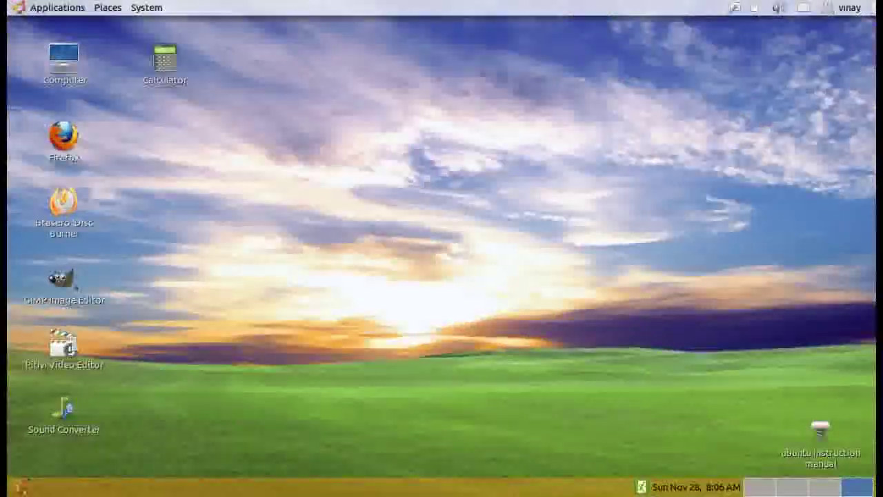
{"action": "key", "text": "ctrl+alt+Right"}
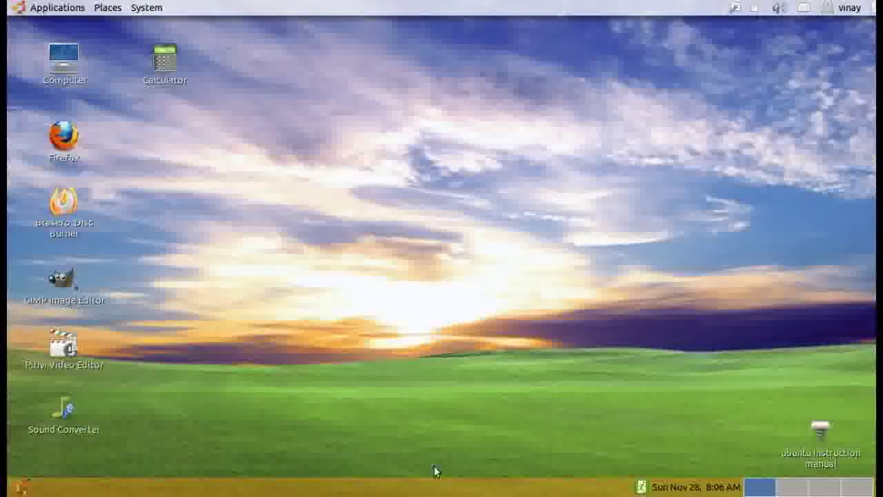
{"action": "double_click", "coordinate": [165, 61]}
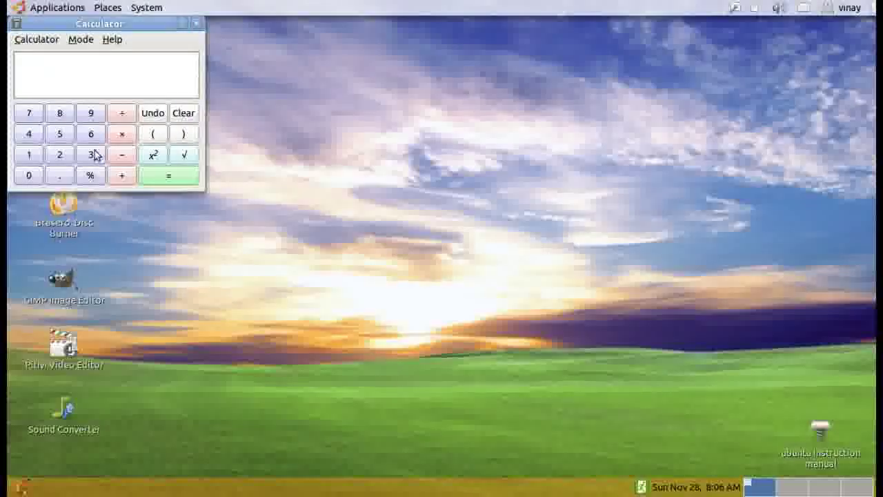
{"action": "double_click", "coordinate": [64, 207]}
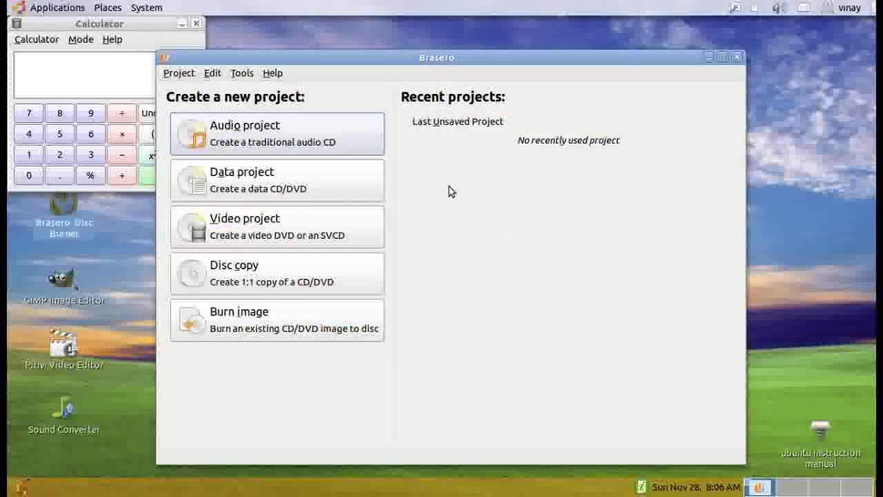
{"action": "key", "text": "ctrl+alt+Right"}
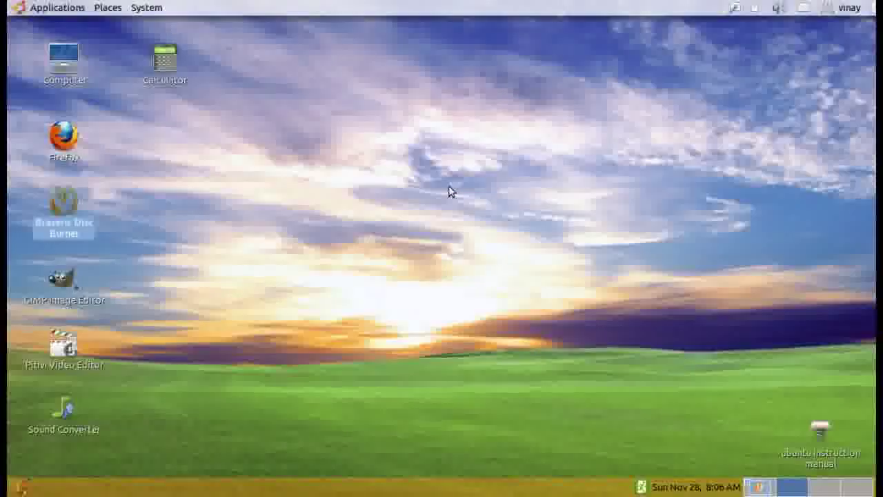
Move through the desktop icons with the arrow keys to select Brasero Disc Burner
{"action": "key", "text": "Down"}
{"action": "key", "text": "Down"}
{"action": "key", "text": "Down"}
{"action": "key", "text": "Down"}
{"action": "key", "text": "Up"}
{"action": "key", "text": "Up"}
{"action": "key", "text": "Up"}
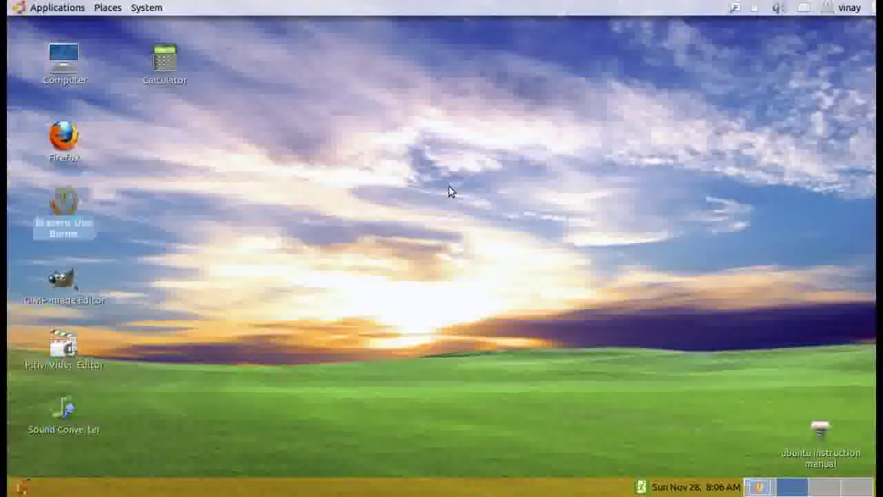
{"action": "key", "text": "Up"}
{"action": "key", "text": "Up"}
{"action": "key", "text": "Down"}
{"action": "key", "text": "Down"}
{"action": "key", "text": "Down"}
{"action": "key", "text": "Down"}
{"action": "key", "text": "Down"}
{"action": "key", "text": "Up"}
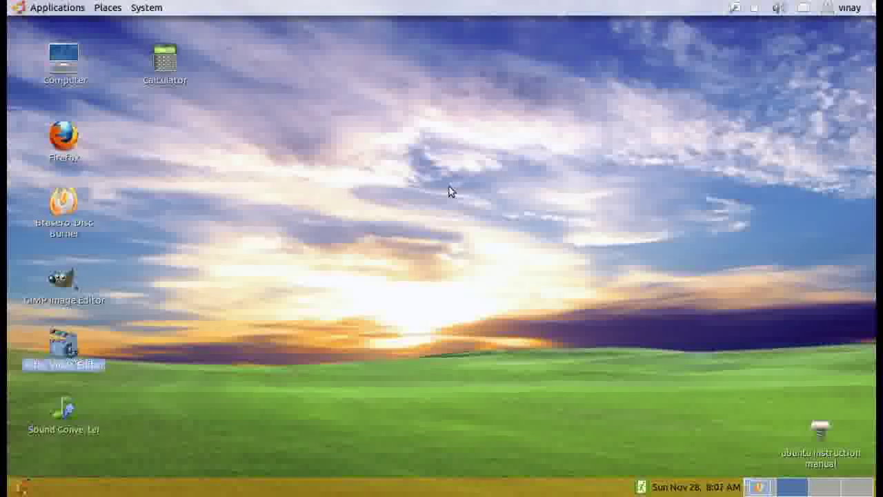
{"action": "key", "text": "Up"}
{"action": "key", "text": "Up"}
{"action": "key", "text": "Up"}
{"action": "key", "text": "Up"}
{"action": "key", "text": "Down"}
{"action": "key", "text": "Down"}
{"action": "key", "text": "Down"}
{"action": "key", "text": "Down"}
{"action": "key", "text": "Up"}
{"action": "key", "text": "Up"}
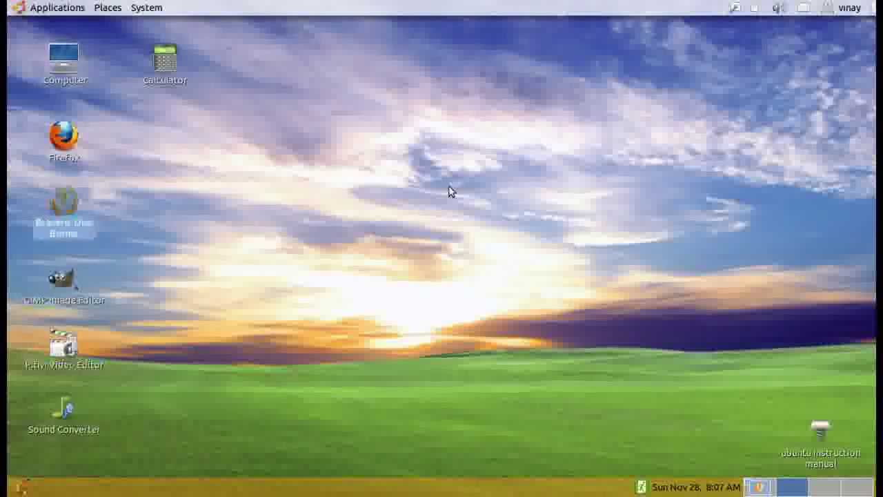
{"action": "key", "text": "Up"}
{"action": "key", "text": "Up"}
{"action": "key", "text": "Down"}
{"action": "key", "text": "Down"}
{"action": "key", "text": "Down"}
{"action": "key", "text": "Up"}
{"action": "key", "text": "Up"}
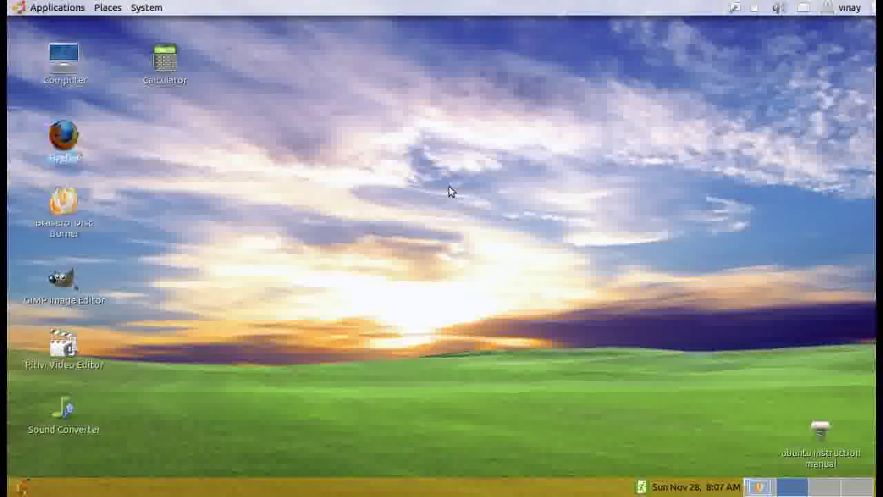
{"action": "key", "text": "Down"}
{"action": "key", "text": "Up"}
{"action": "key", "text": "Down"}
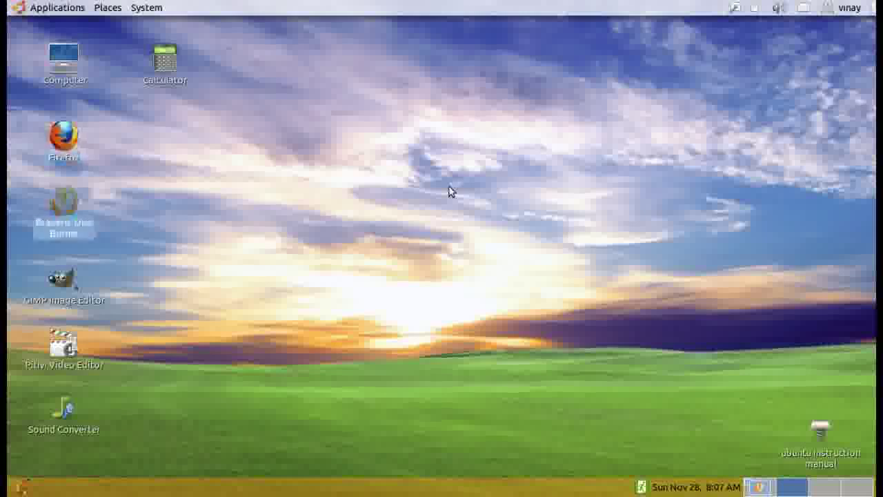
{"action": "key", "text": "Up"}
{"action": "key", "text": "Down"}
Rename the icon to 'Brasero CD Burner', replacing 'Disc' with 'CD'
{"action": "key", "text": "F2"}
{"action": "key", "text": "End"}
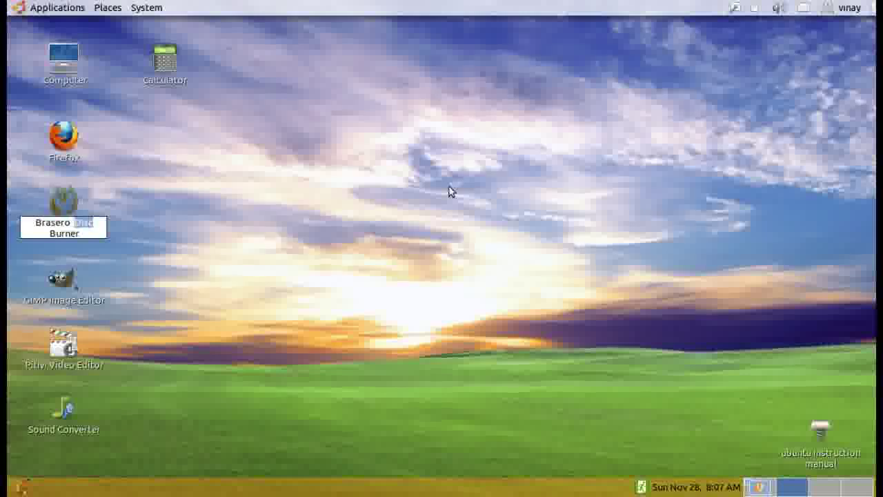
{"action": "type", "text": "CD"}
{"action": "key", "text": "Return"}
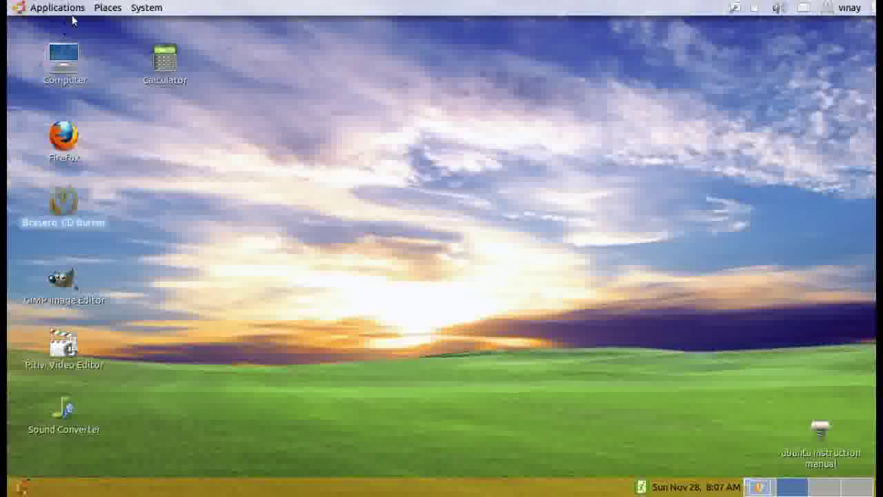
Open Computer and go to the Downloads folder
{"action": "double_click", "coordinate": [60, 76]}
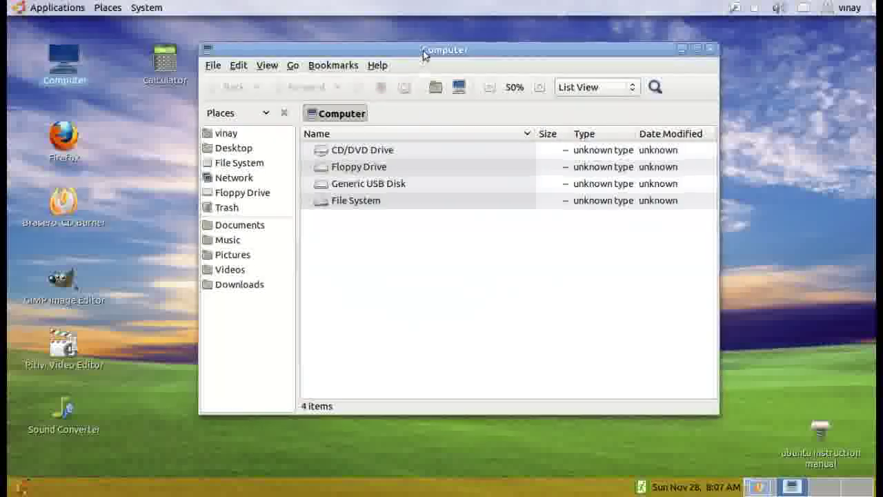
{"action": "left_click_drag", "start_coordinate": [423, 53], "coordinate": [414, 98]}
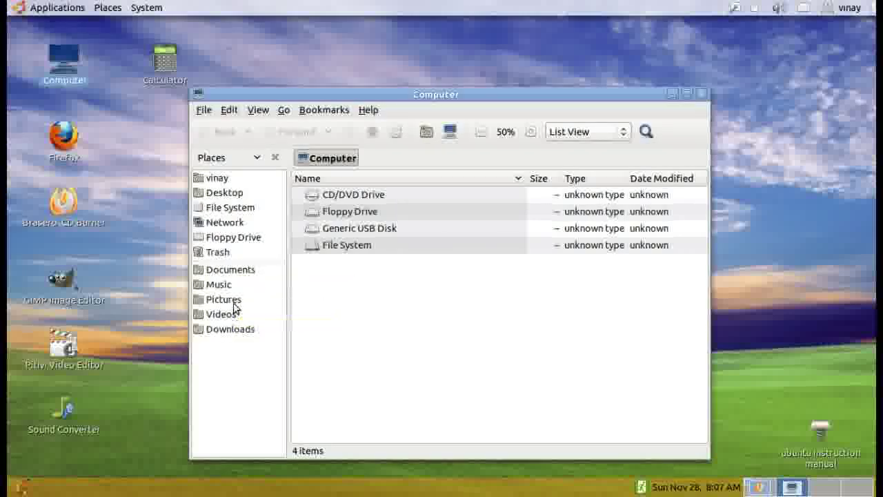
{"action": "left_click", "coordinate": [231, 329]}
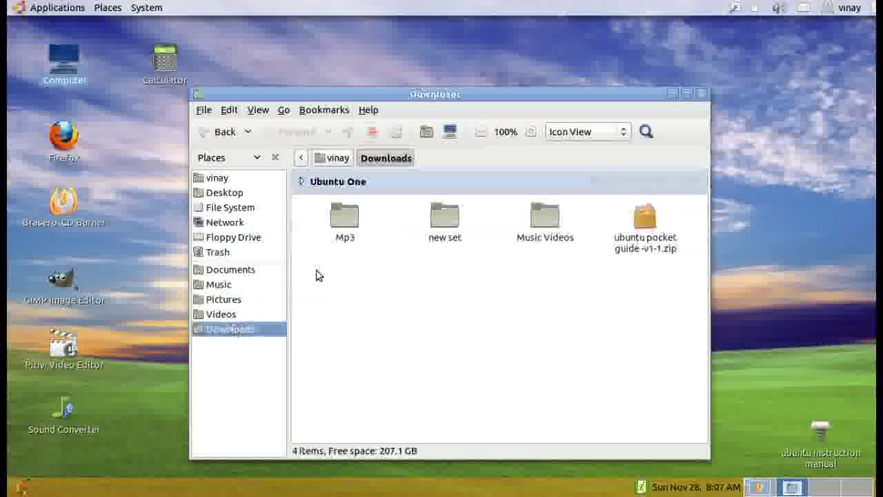
{"action": "left_click_drag", "start_coordinate": [552, 99], "coordinate": [604, 59]}
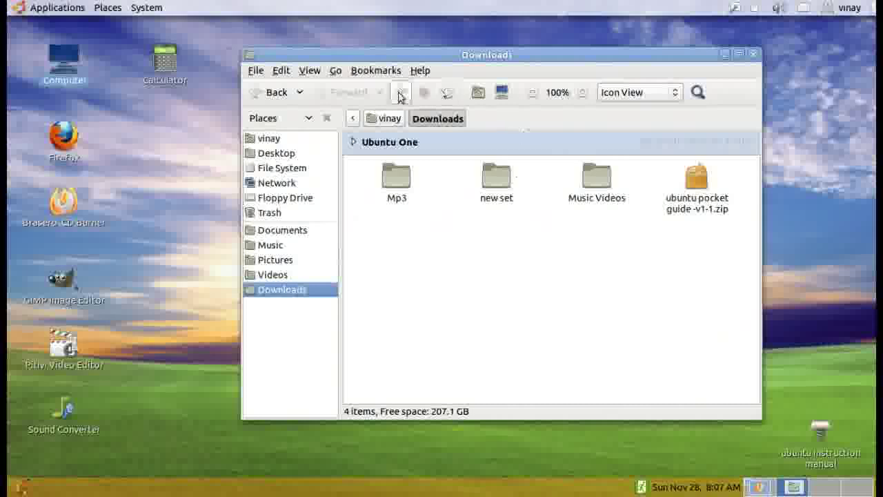
Go up to the home folder, step through its folders, and return to Downloads
{"action": "left_click", "coordinate": [382, 120]}
{"action": "left_click", "coordinate": [434, 118]}
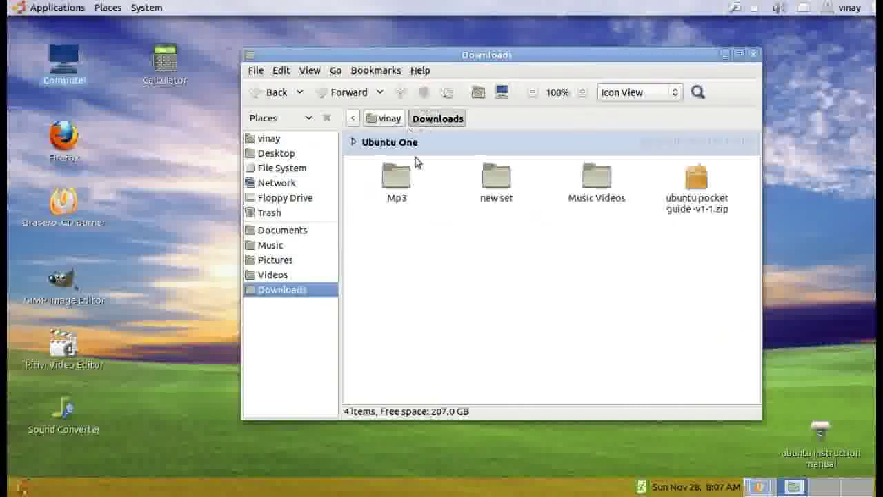
{"action": "key", "text": "alt+Up"}
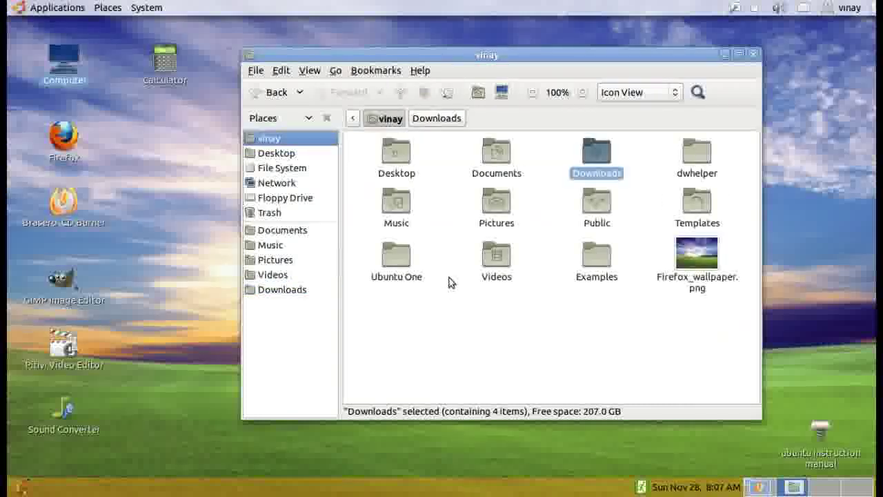
{"action": "key", "text": "Left"}
{"action": "key", "text": "Left"}
{"action": "key", "text": "Down"}
{"action": "key", "text": "Down"}
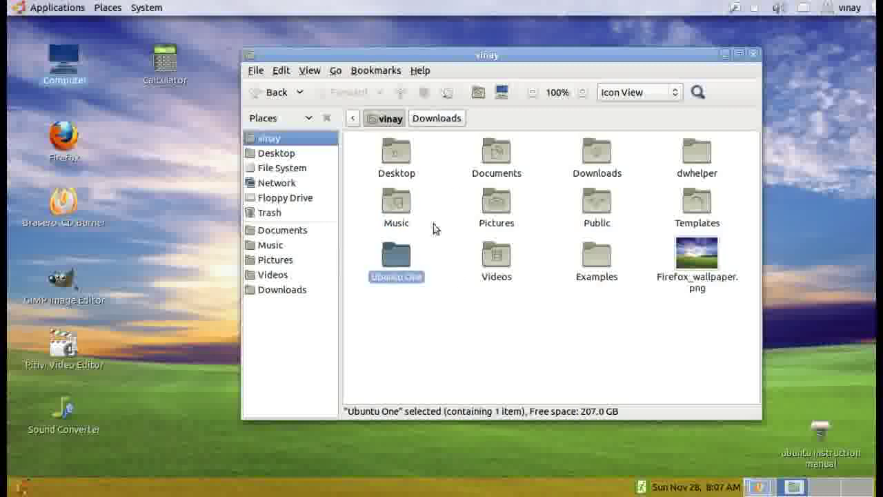
{"action": "left_click", "coordinate": [438, 118]}
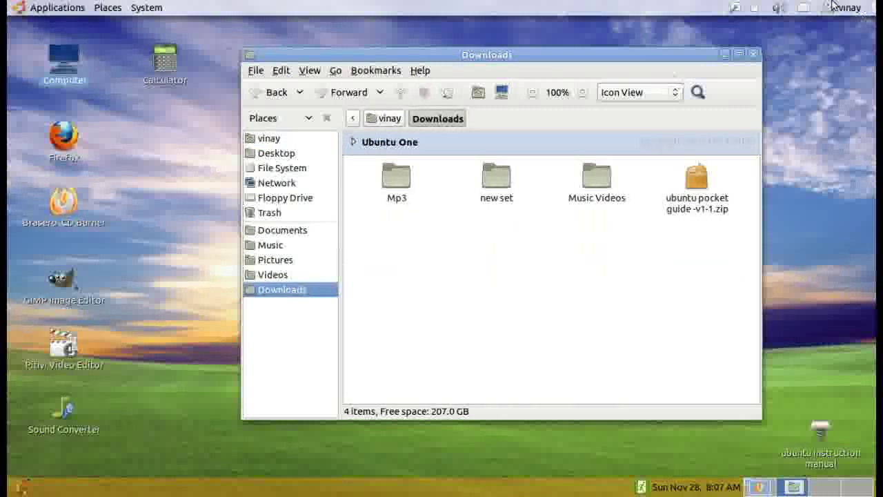
Reposition the Downloads window and close it
{"action": "left_click", "coordinate": [754, 8]}
{"action": "left_click", "coordinate": [690, 50]}
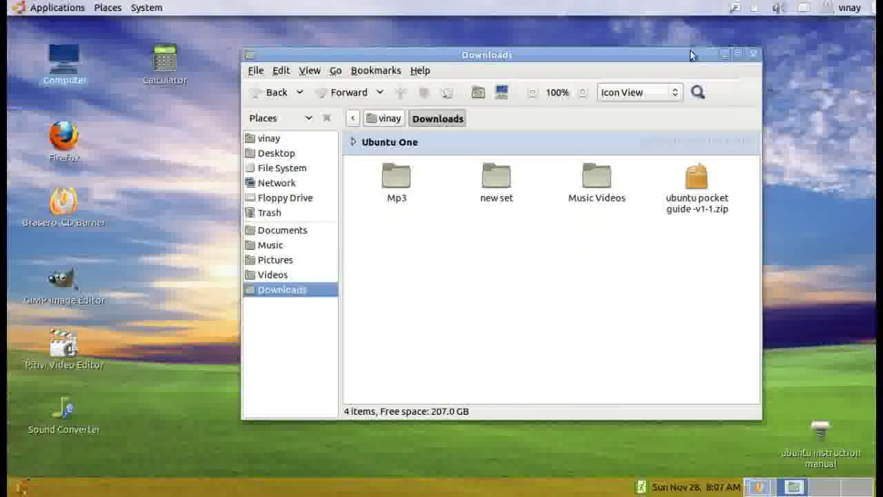
{"action": "left_click_drag", "start_coordinate": [690, 54], "coordinate": [568, 72]}
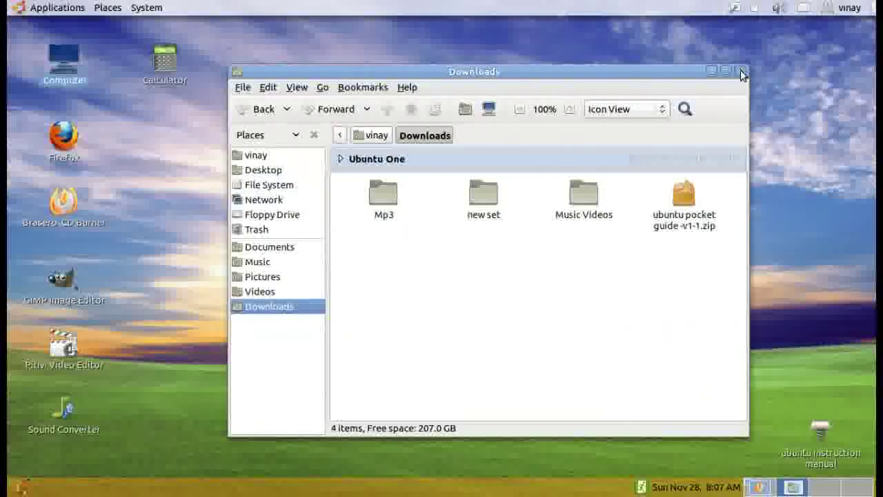
{"action": "left_click", "coordinate": [741, 73]}
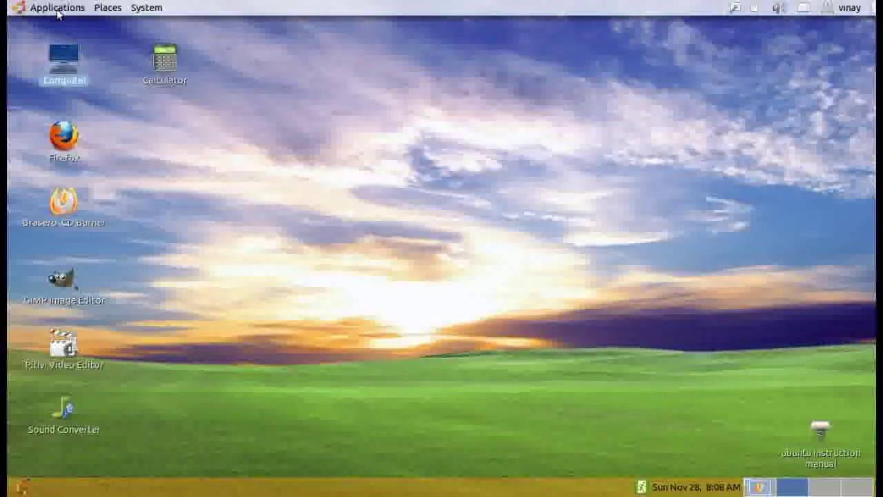
Launch CompizConfig Settings Manager, drag its wobbling window, then launch Ubuntu Software Center
{"action": "left_click", "coordinate": [57, 9]}
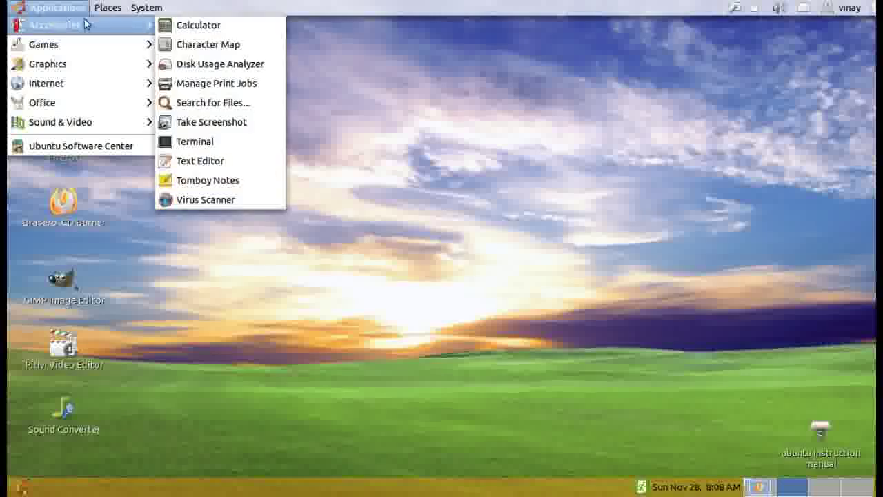
{"action": "mouse_move", "coordinate": [147, 8]}
{"action": "mouse_move", "coordinate": [163, 27]}
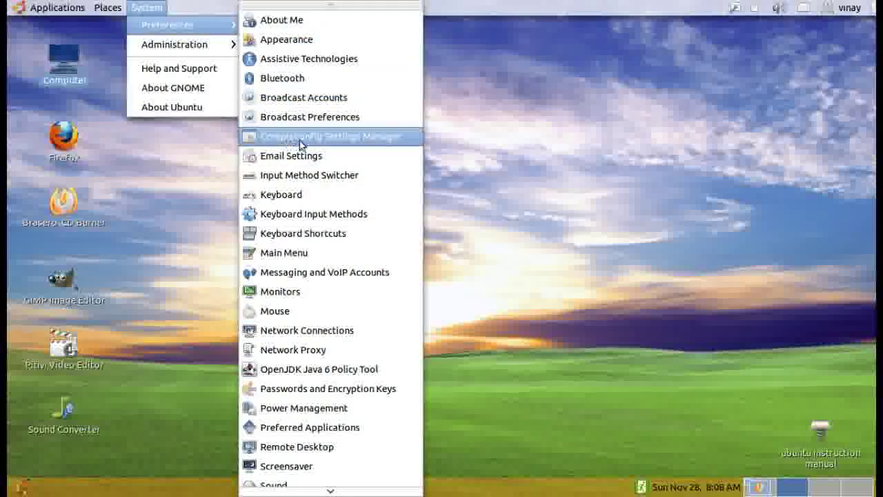
{"action": "left_click", "coordinate": [357, 143]}
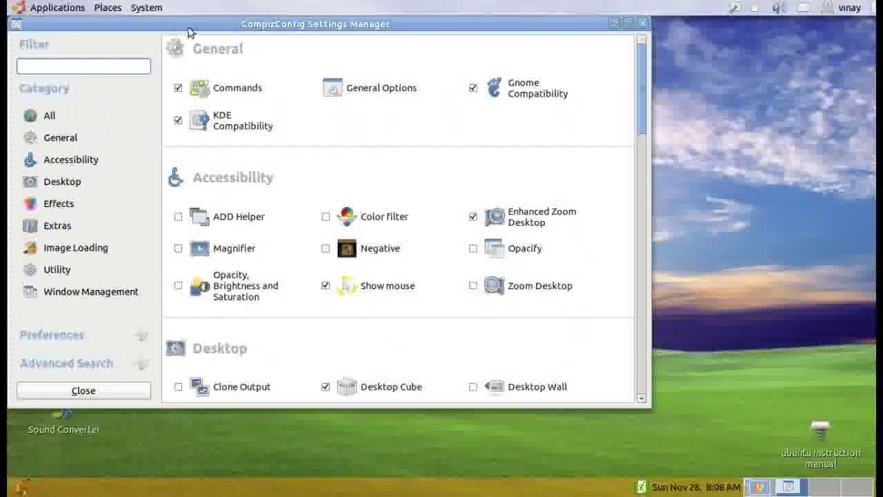
{"action": "left_click_drag", "start_coordinate": [189, 29], "coordinate": [124, 43]}
{"action": "left_click", "coordinate": [57, 7]}
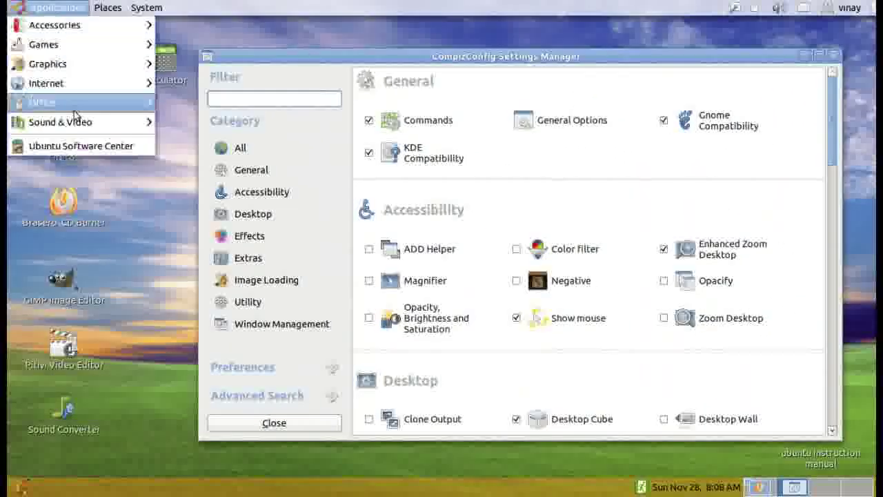
{"action": "left_click", "coordinate": [79, 149]}
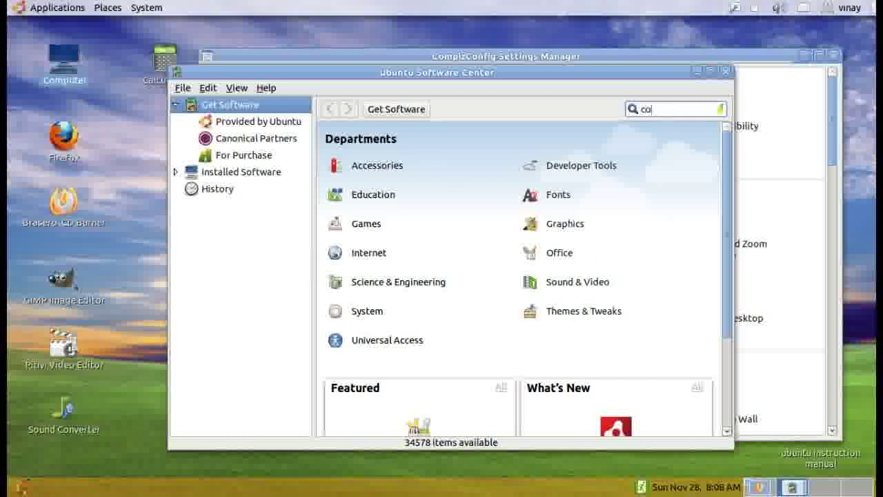
Finish the 'compiz' search and select the Compiz and Advanced Desktop Effects Settings (ccsm) packages
{"action": "type", "text": "z"}
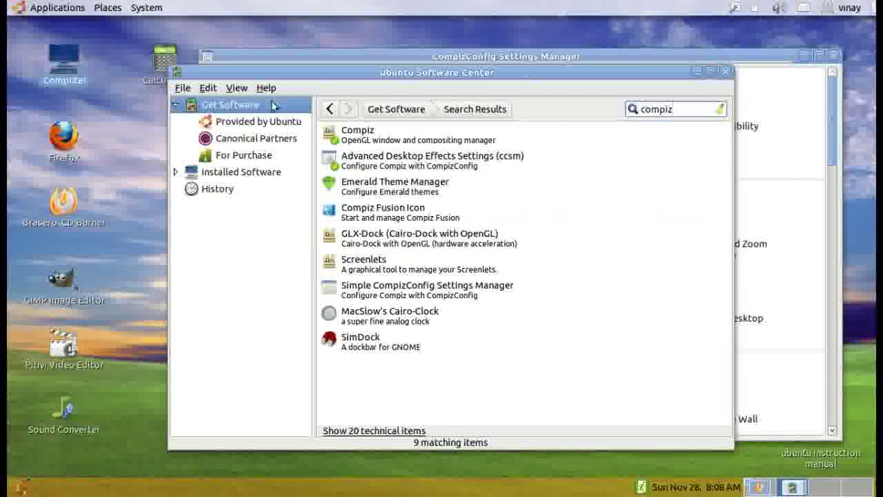
{"action": "left_click", "coordinate": [392, 142]}
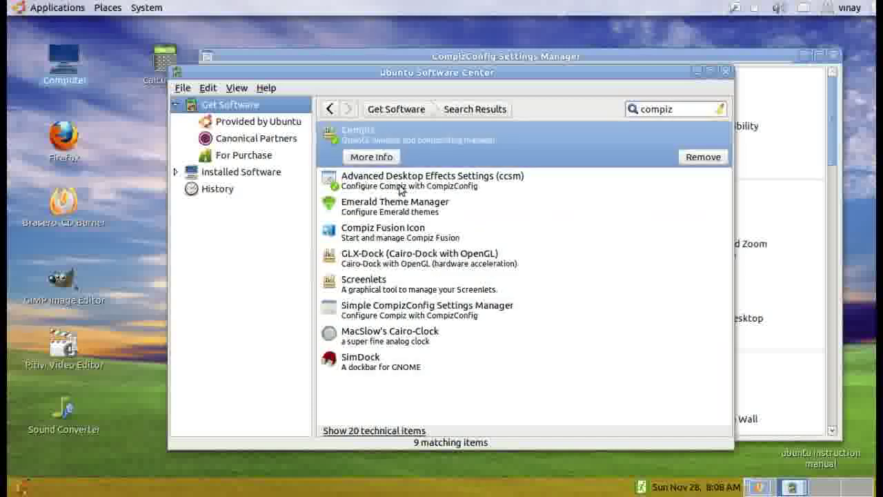
{"action": "left_click", "coordinate": [356, 190]}
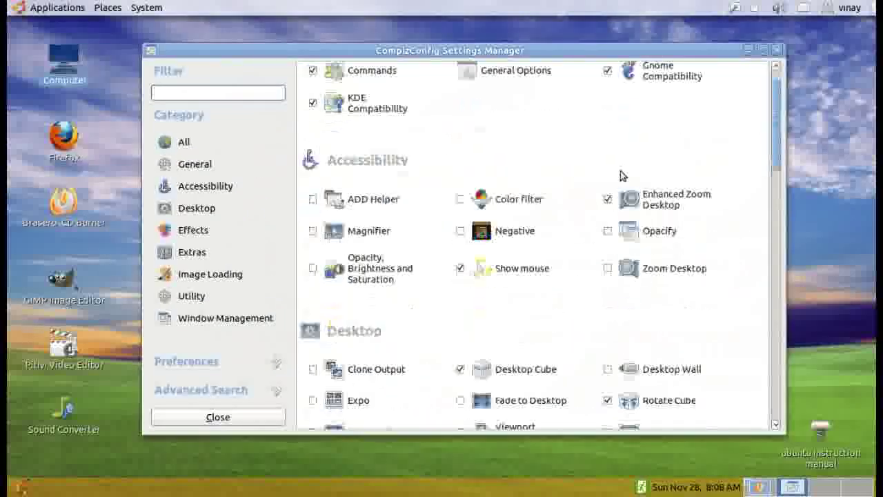
{"action": "scroll", "coordinate": [466, 188], "scroll_direction": "up", "scroll_amount": 7}
{"action": "scroll", "coordinate": [466, 187], "scroll_direction": "up", "scroll_amount": 1}
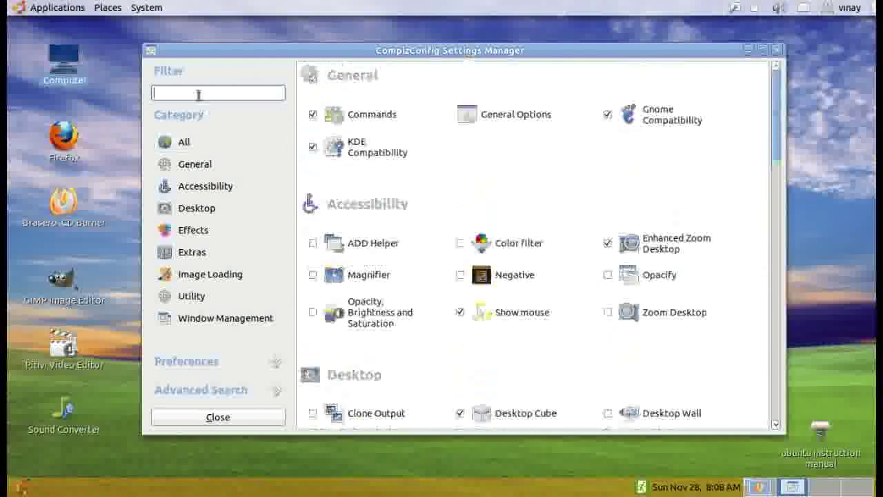
{"action": "type", "text": "wob"}
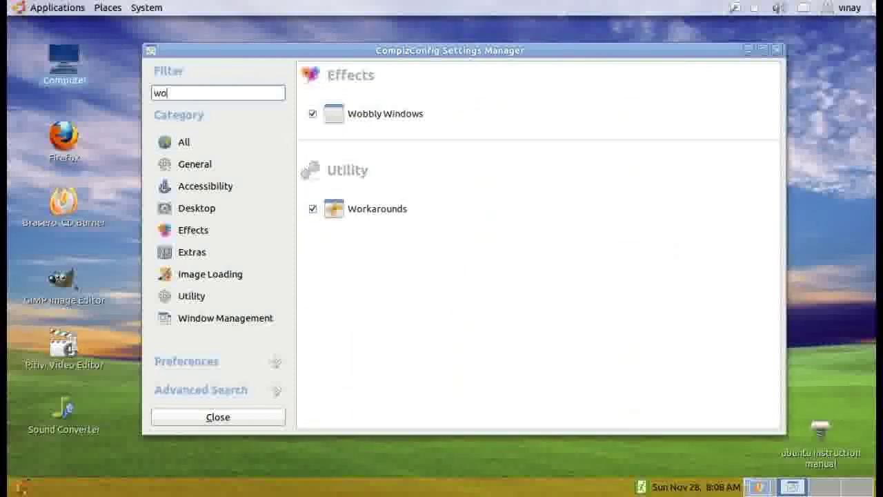
{"action": "key", "text": "BackSpace"}
{"action": "key", "text": "BackSpace"}
{"action": "key", "text": "BackSpace"}
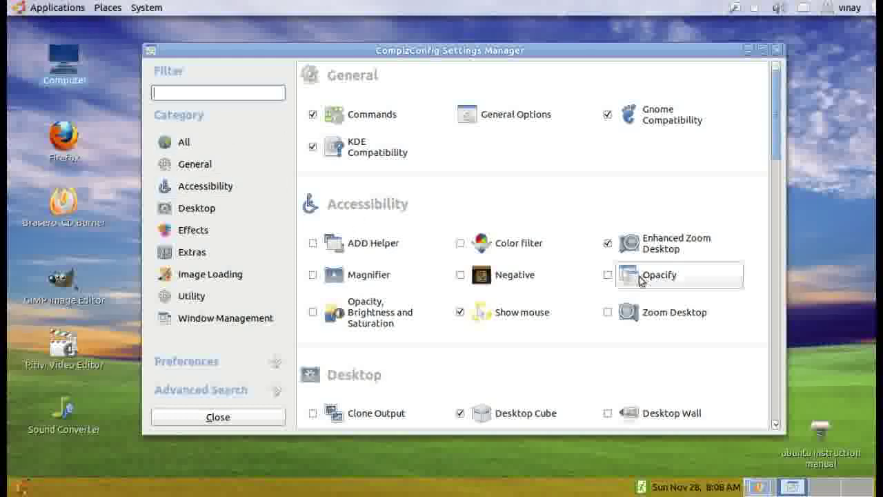
{"action": "scroll", "coordinate": [469, 319], "scroll_direction": "down", "scroll_amount": 7}
{"action": "scroll", "coordinate": [458, 285], "scroll_direction": "down", "scroll_amount": 3}
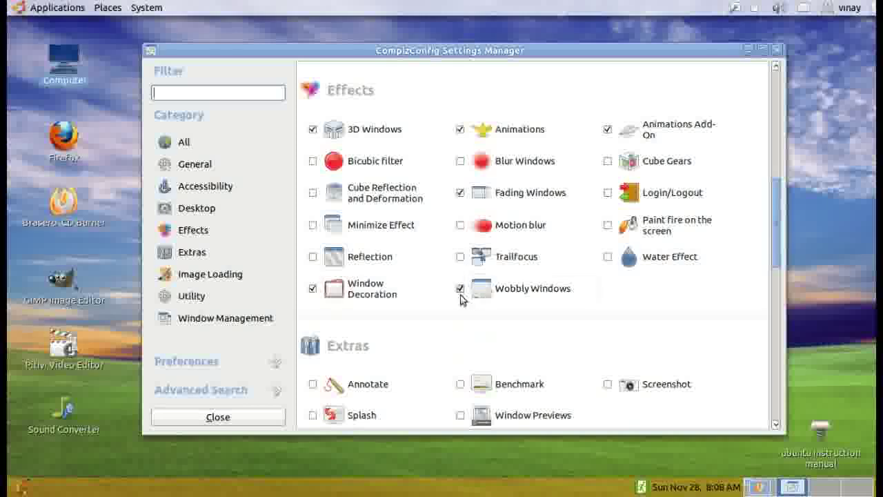
{"action": "scroll", "coordinate": [514, 295], "scroll_direction": "up", "scroll_amount": 3}
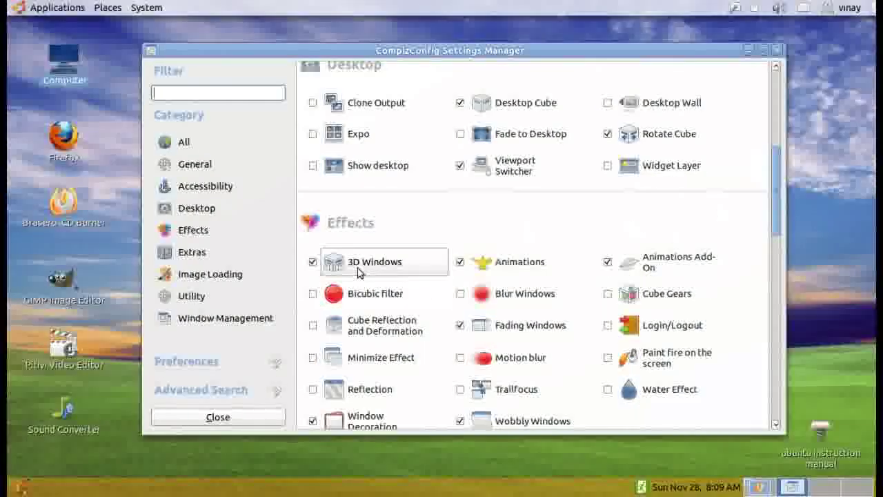
Inspect the Burn close animation (duration 140) in Animations without changes, then return to plugins
{"action": "left_click", "coordinate": [548, 266]}
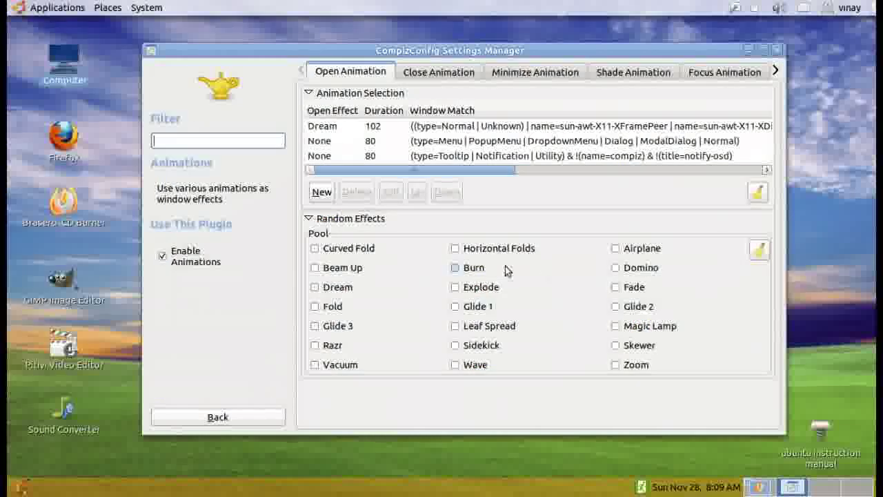
{"action": "left_click", "coordinate": [415, 73]}
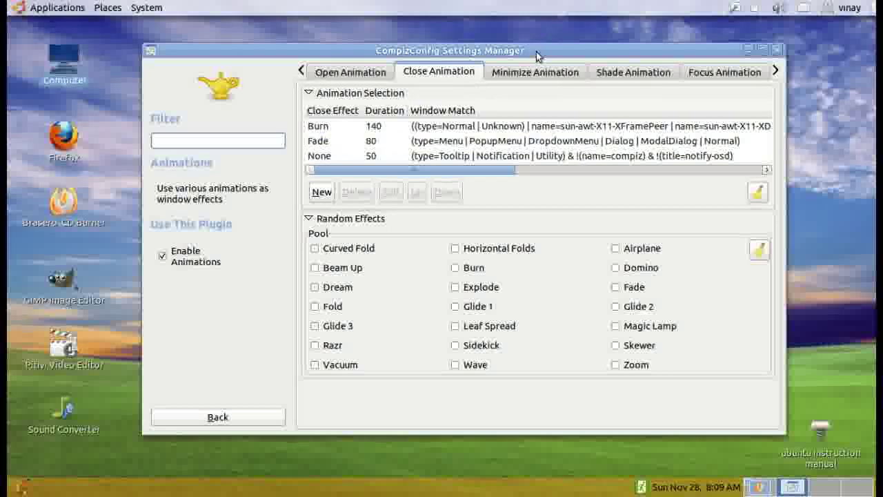
{"action": "left_click_drag", "start_coordinate": [538, 56], "coordinate": [542, 92]}
{"action": "left_click", "coordinate": [369, 167]}
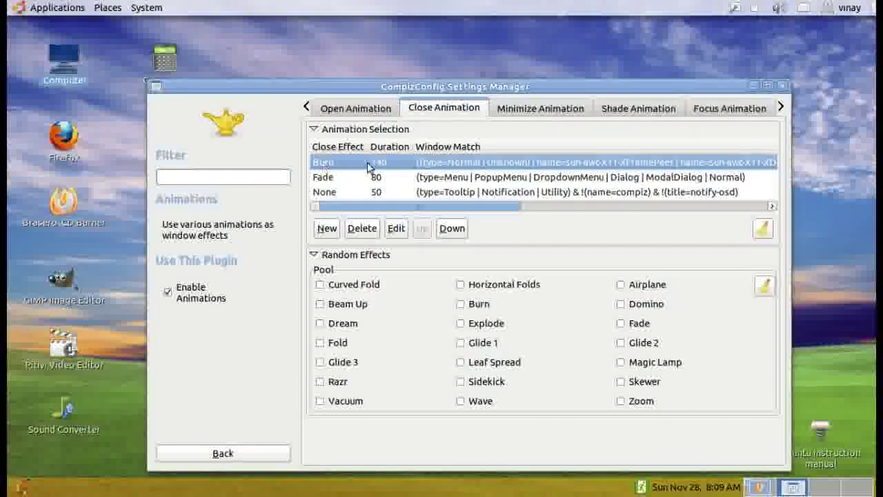
{"action": "double_click", "coordinate": [448, 167]}
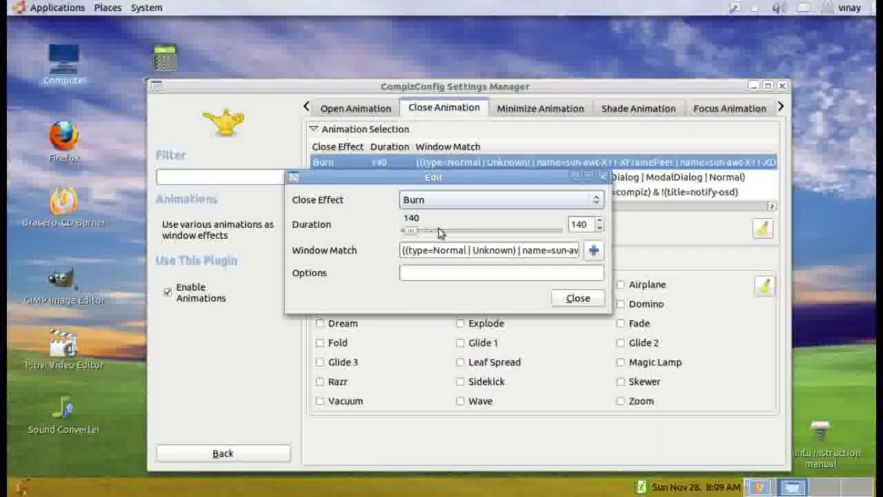
{"action": "key", "text": "Escape"}
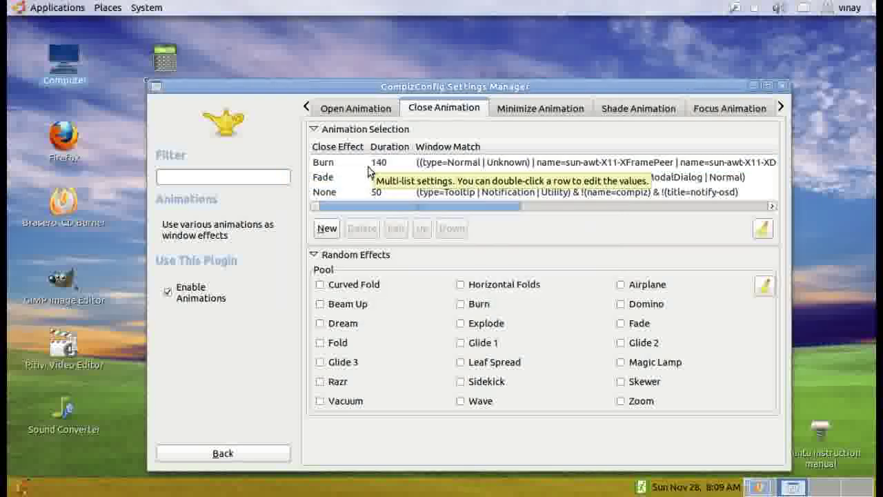
{"action": "left_click", "coordinate": [247, 456]}
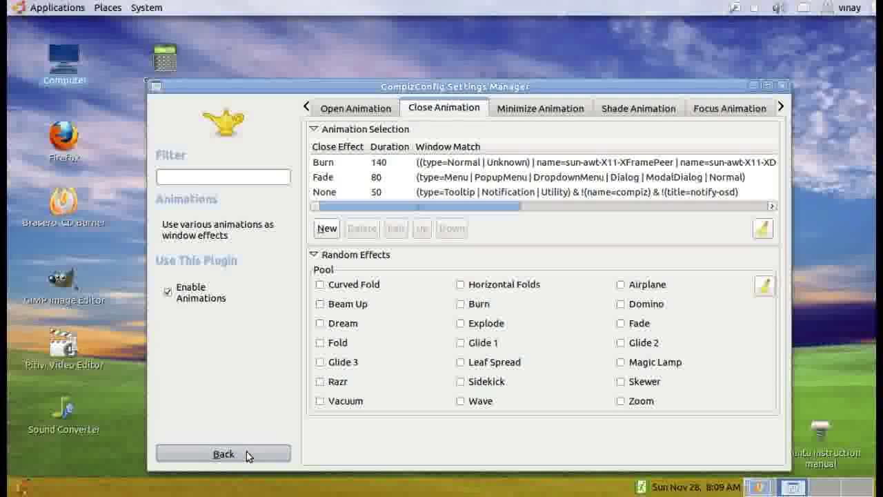
Reposition the CompizConfig Settings Manager window a few times, then close it
{"action": "left_click_drag", "start_coordinate": [585, 85], "coordinate": [609, 68]}
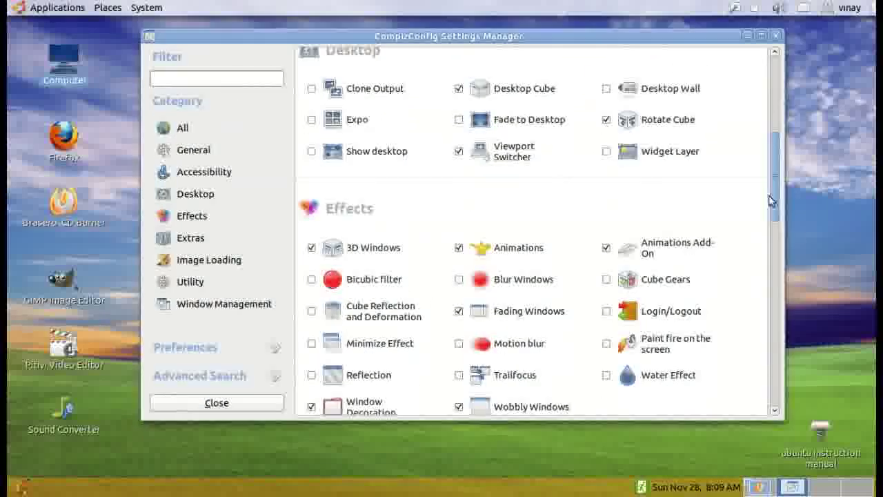
{"action": "left_click_drag", "start_coordinate": [773, 158], "coordinate": [769, 69]}
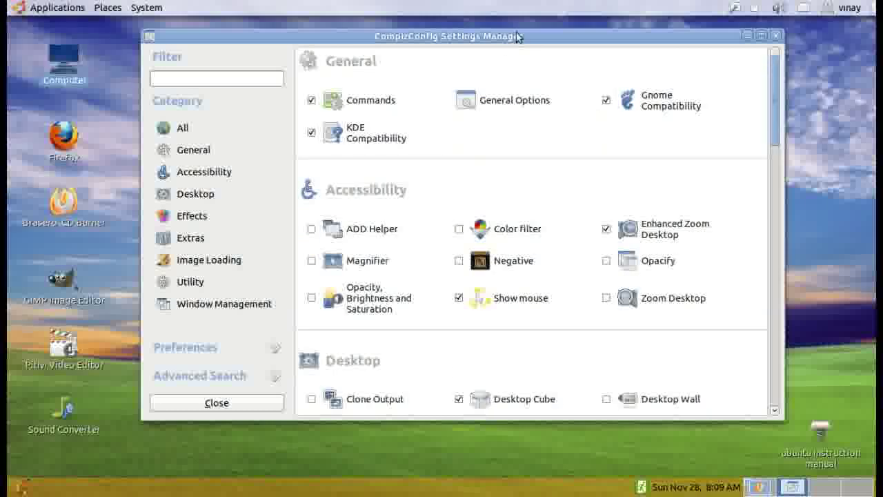
{"action": "left_click_drag", "start_coordinate": [517, 40], "coordinate": [487, 107]}
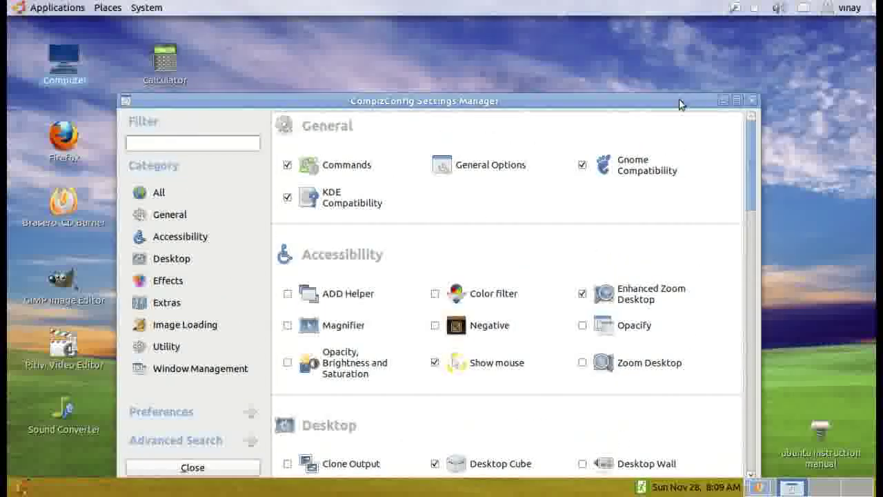
{"action": "left_click_drag", "start_coordinate": [680, 105], "coordinate": [685, 91]}
{"action": "left_click", "coordinate": [759, 89]}
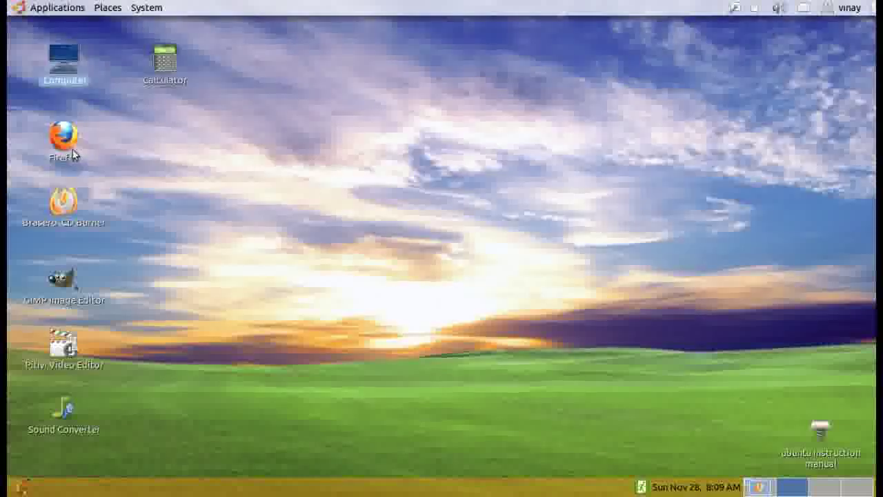
Open Computer from the desktop to view its drives and file system
{"action": "double_click", "coordinate": [66, 58]}
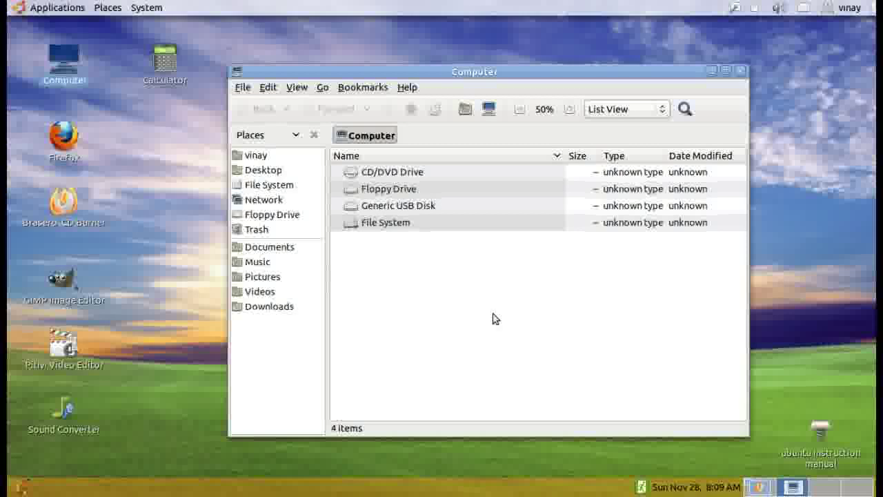
{"action": "scroll", "coordinate": [480, 307], "scroll_direction": "down", "scroll_amount": 1}
{"action": "scroll", "coordinate": [479, 307], "scroll_direction": "up", "scroll_amount": 2}
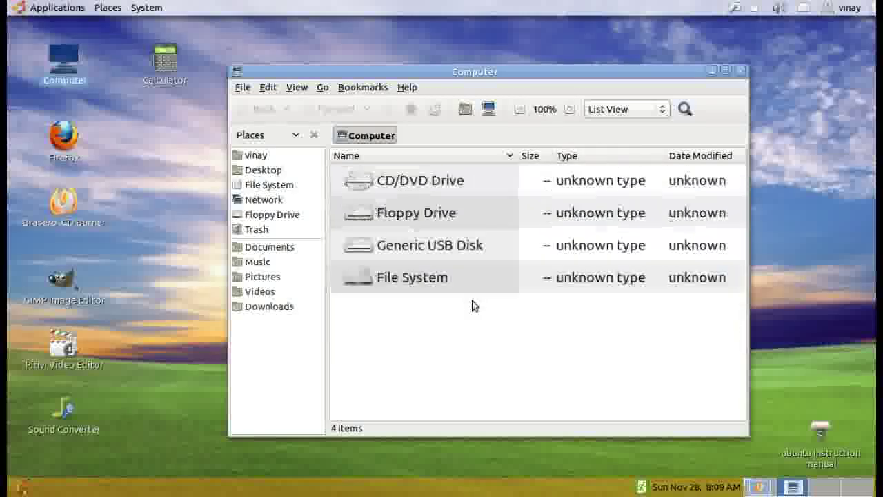
{"action": "scroll", "coordinate": [474, 306], "scroll_direction": "down", "scroll_amount": 1}
{"action": "scroll", "coordinate": [472, 305], "scroll_direction": "down", "scroll_amount": 1}
{"action": "scroll", "coordinate": [472, 305], "scroll_direction": "down", "scroll_amount": 1}
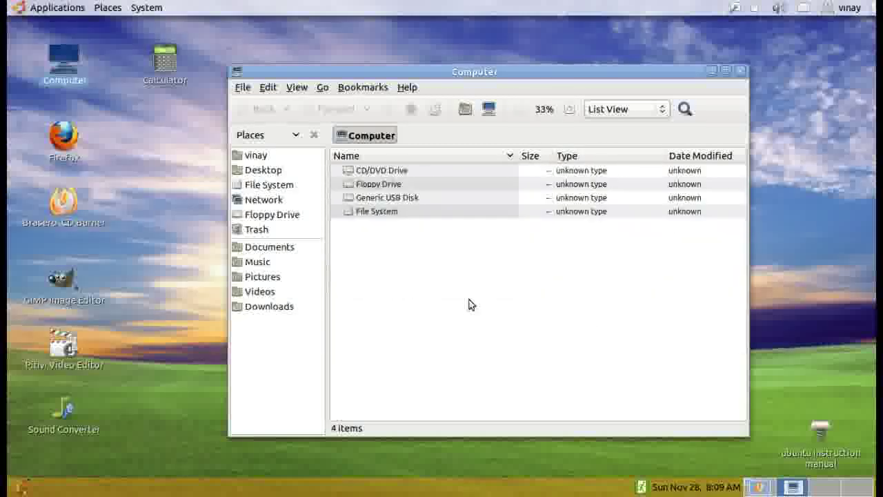
{"action": "scroll", "coordinate": [472, 305], "scroll_direction": "up", "scroll_amount": 2}
{"action": "scroll", "coordinate": [472, 305], "scroll_direction": "down", "scroll_amount": 1}
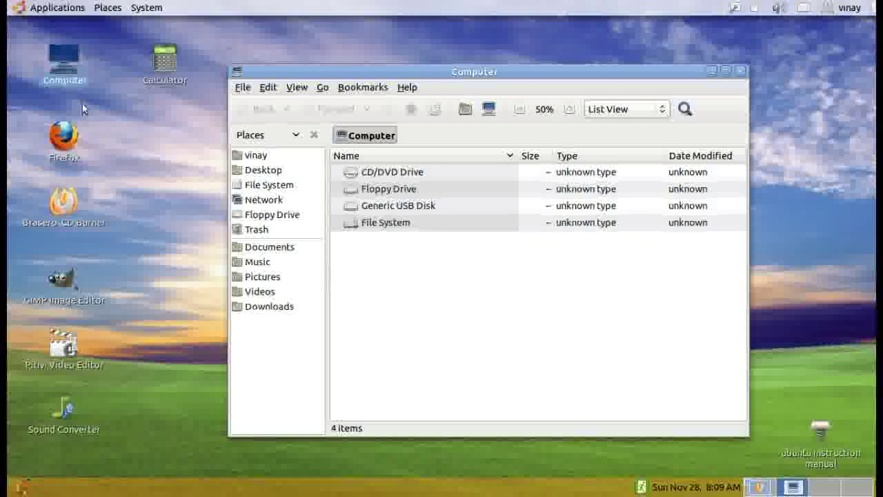
{"action": "scroll", "coordinate": [568, 260], "scroll_direction": "up", "scroll_amount": 2}
{"action": "scroll", "coordinate": [564, 252], "scroll_direction": "down", "scroll_amount": 2}
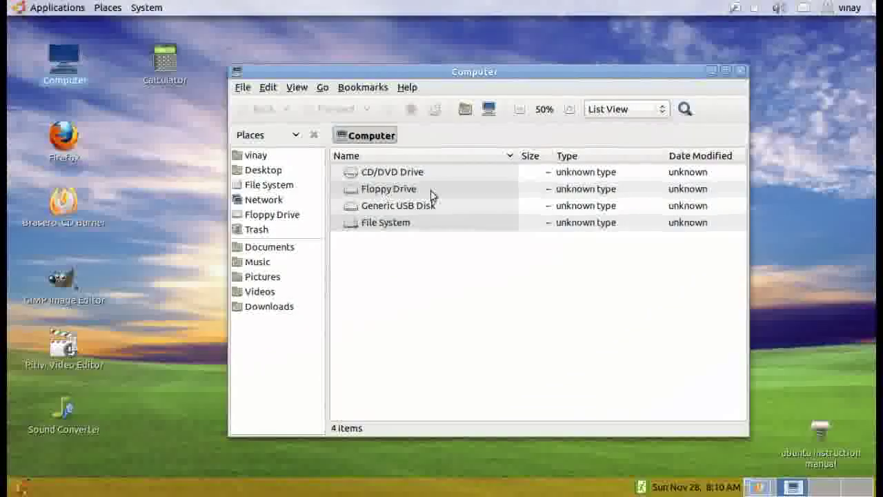
Check a tray app's menu, select then deselect the Sound Converter icon, and nudge the Computer window
{"action": "right_click", "coordinate": [757, 9]}
{"action": "left_click", "coordinate": [754, 32]}
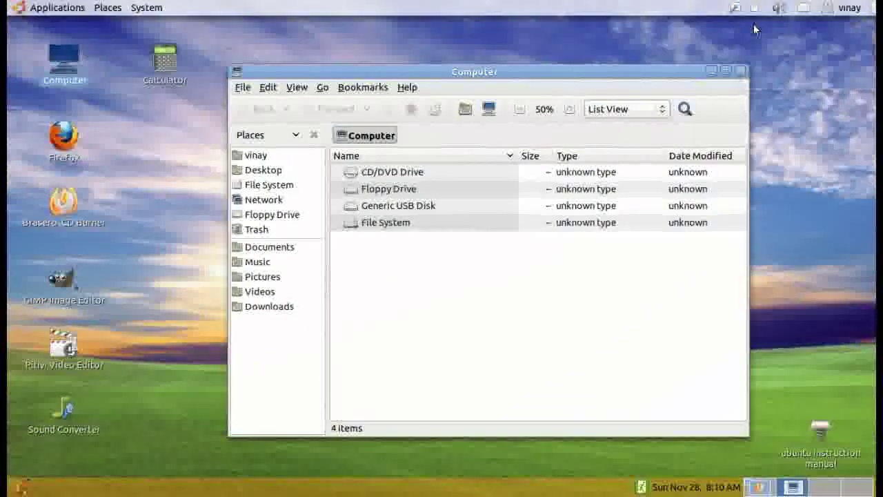
{"action": "left_click", "coordinate": [56, 428]}
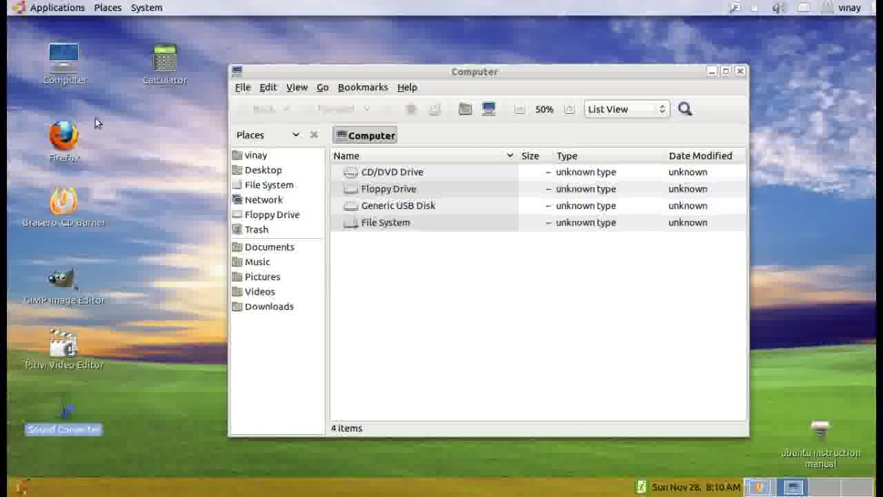
{"action": "left_click", "coordinate": [152, 181]}
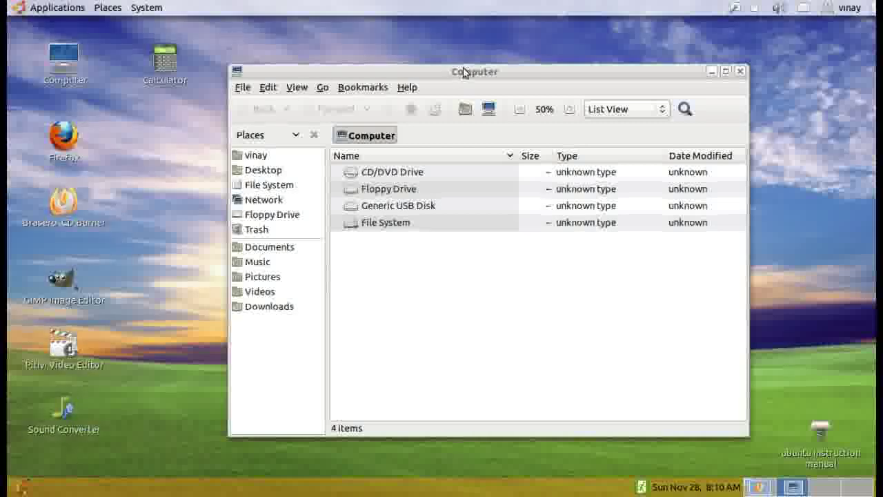
{"action": "left_click_drag", "start_coordinate": [464, 71], "coordinate": [492, 62]}
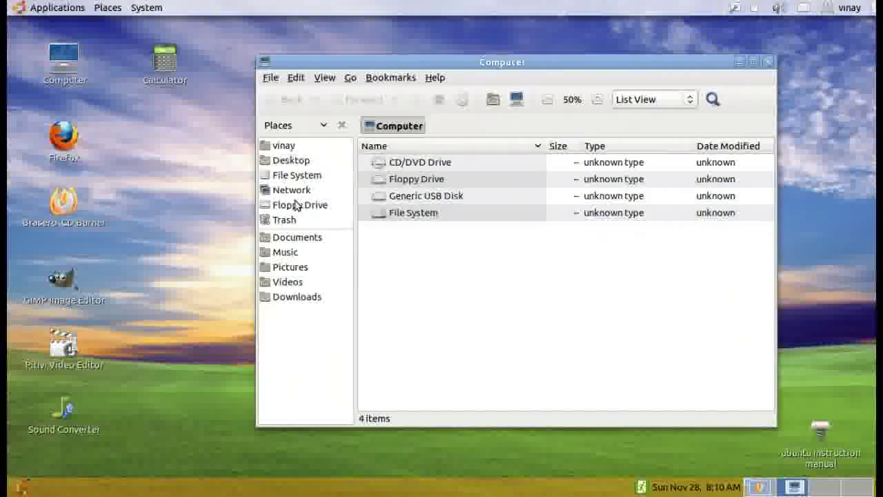
{"action": "left_click", "coordinate": [39, 9]}
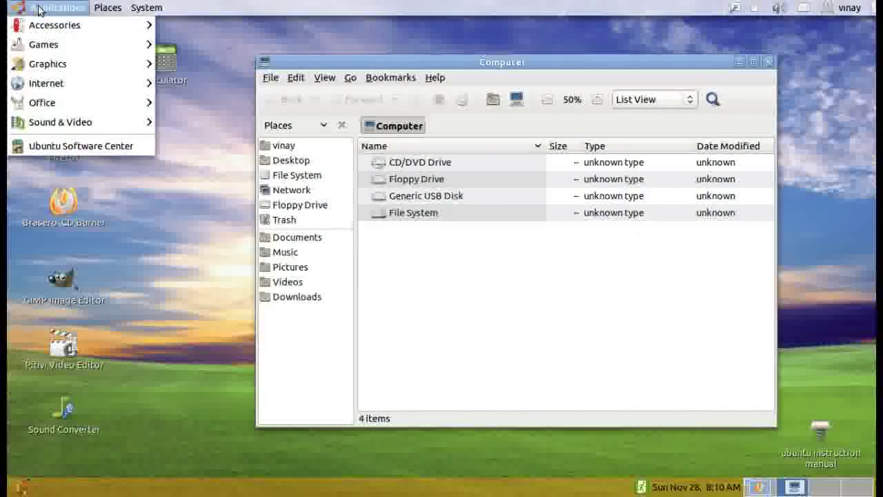
{"action": "mouse_move", "coordinate": [69, 109]}
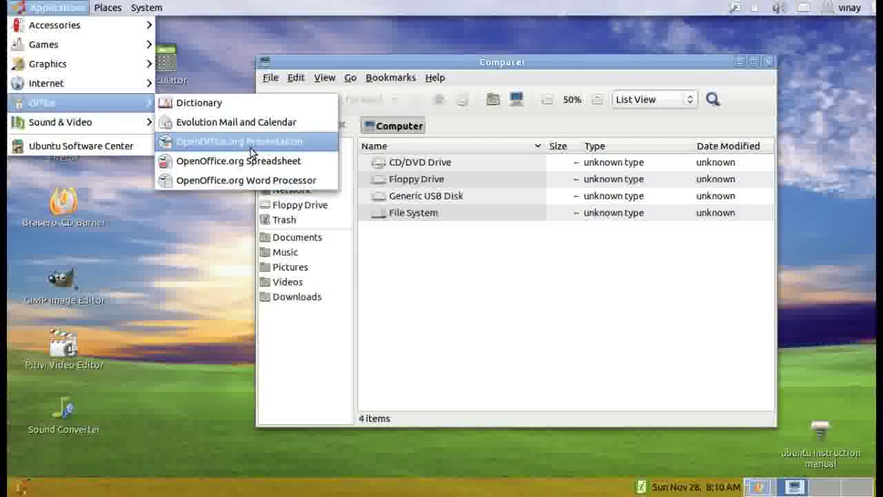
{"action": "left_click", "coordinate": [192, 239]}
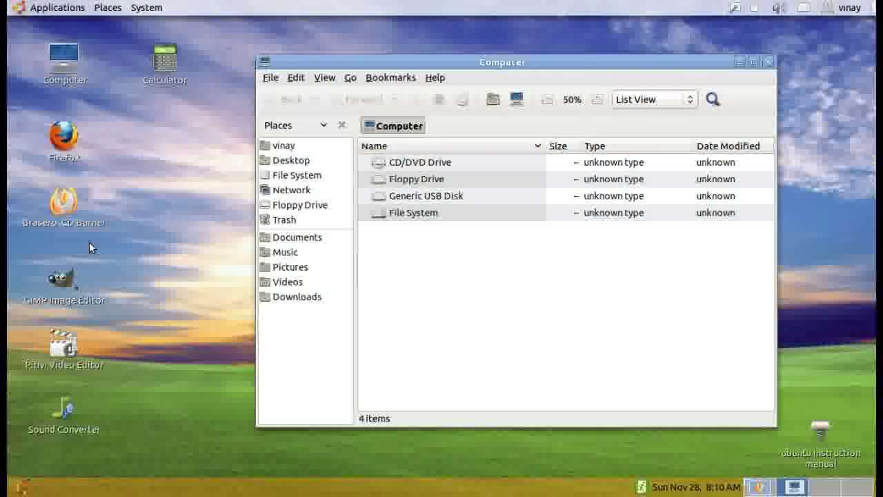
Bring up the THAHA 4GB drive window and move it aside to uncover desktop icons
{"action": "left_click", "coordinate": [757, 13]}
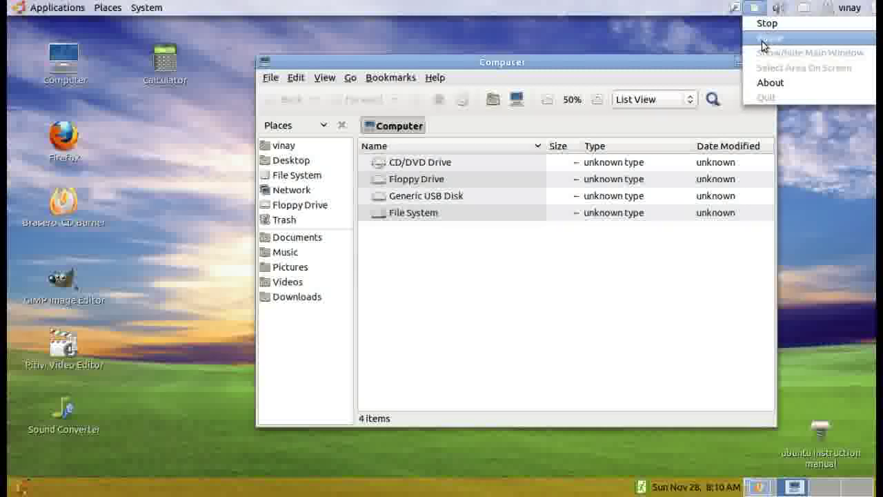
{"action": "left_click", "coordinate": [763, 41]}
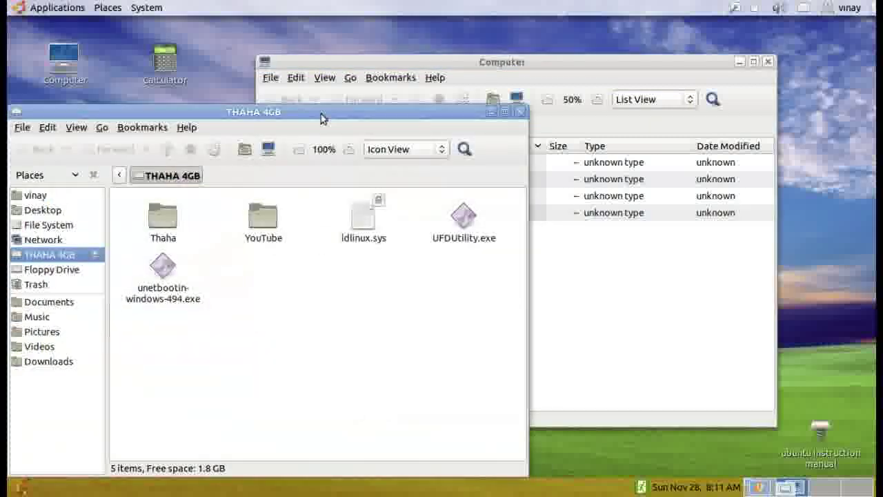
{"action": "left_click_drag", "start_coordinate": [319, 118], "coordinate": [503, 90]}
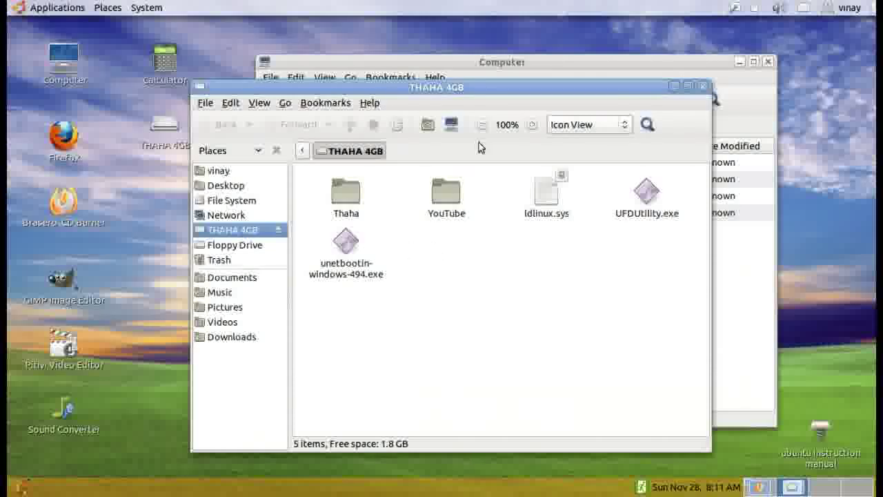
{"action": "left_click_drag", "start_coordinate": [530, 85], "coordinate": [511, 81]}
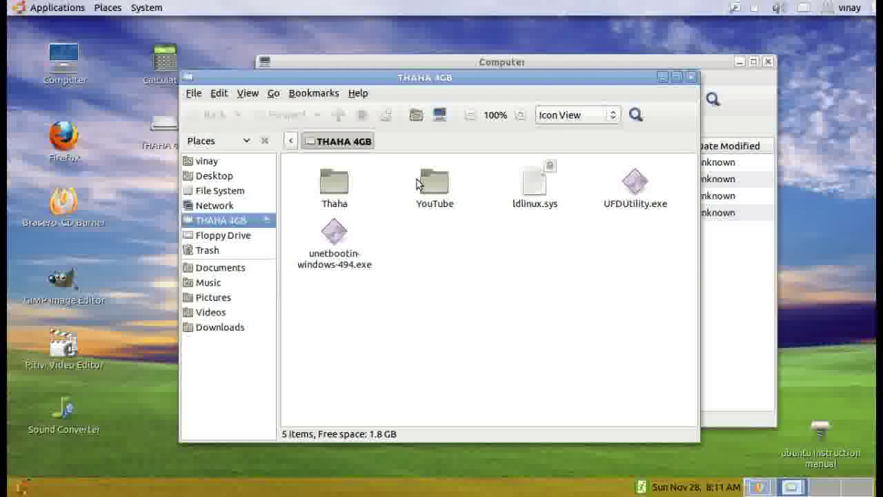
{"action": "mouse_move", "coordinate": [501, 83]}
{"action": "left_mouse_down"}
{"action": "mouse_move", "coordinate": [479, 166]}
{"action": "mouse_move", "coordinate": [562, 61]}
{"action": "mouse_move", "coordinate": [411, 186]}
{"action": "mouse_move", "coordinate": [416, 317]}
{"action": "mouse_move", "coordinate": [497, 82]}
{"action": "left_mouse_up"}
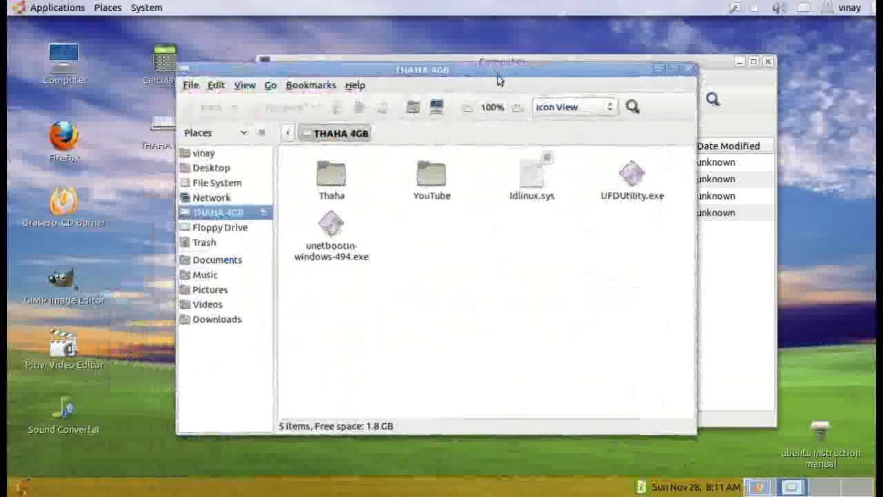
Browse into Thaha › Docs and open Cue Short Cuts.rtf
{"action": "double_click", "coordinate": [329, 188]}
{"action": "double_click", "coordinate": [330, 180]}
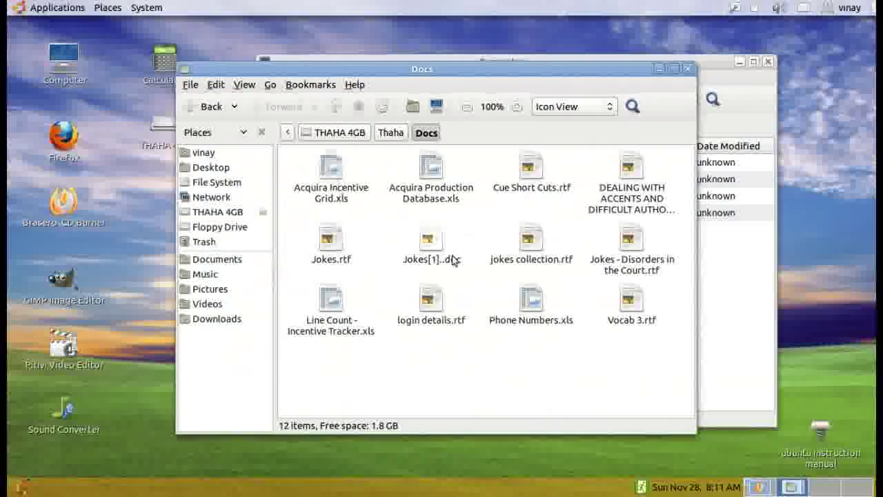
{"action": "double_click", "coordinate": [529, 172]}
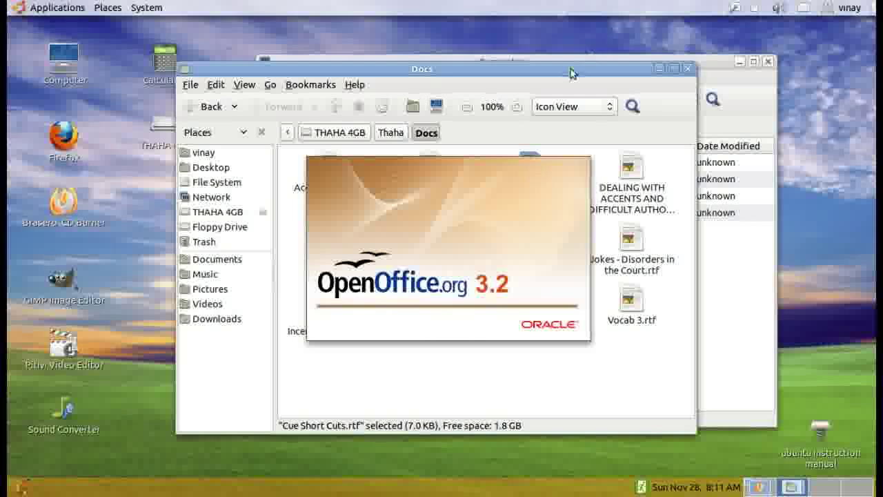
Rearrange the Docs and Writer windows, scroll the SR bugs table, then close Cue Short Cuts.rtf
{"action": "left_click_drag", "start_coordinate": [571, 74], "coordinate": [638, 39]}
{"action": "left_click", "coordinate": [754, 10]}
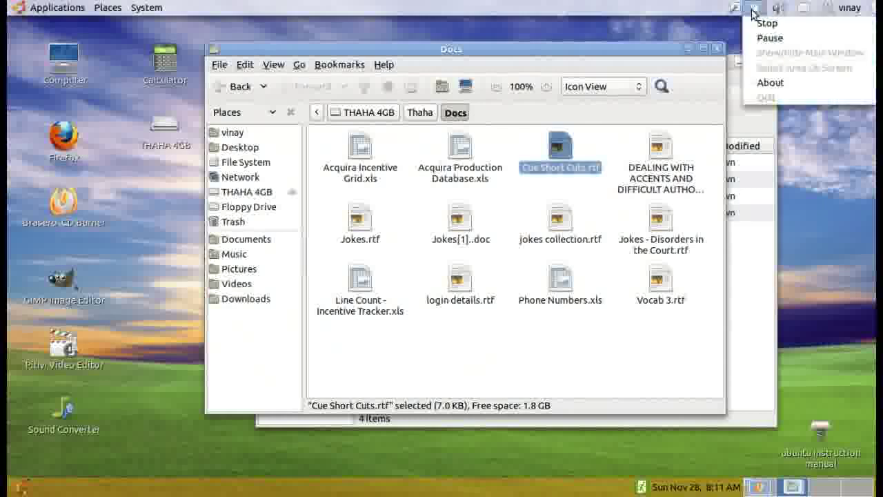
{"action": "left_click", "coordinate": [769, 38]}
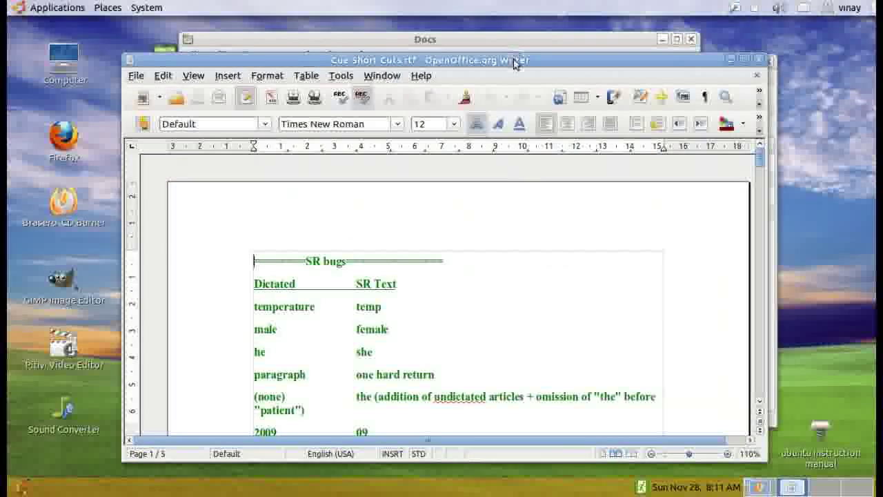
{"action": "left_click_drag", "start_coordinate": [514, 62], "coordinate": [519, 86]}
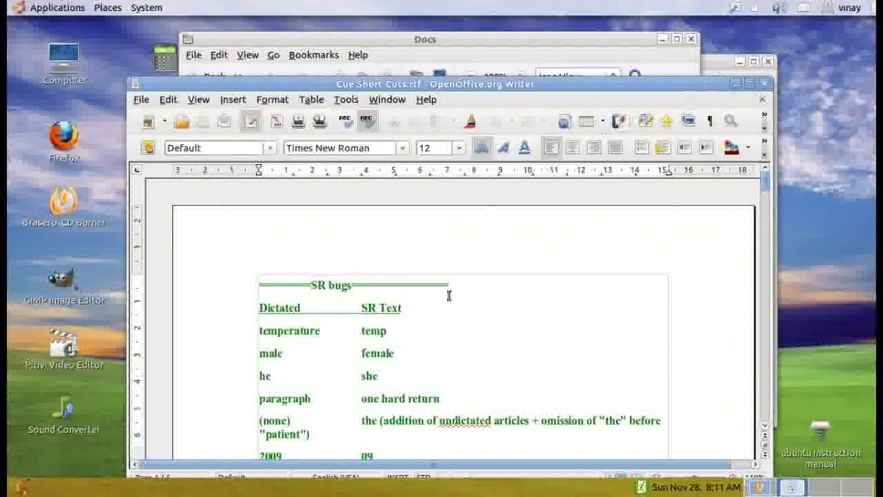
{"action": "scroll", "coordinate": [449, 295], "scroll_direction": "down", "scroll_amount": 10}
{"action": "scroll", "coordinate": [361, 314], "scroll_direction": "up", "scroll_amount": 10}
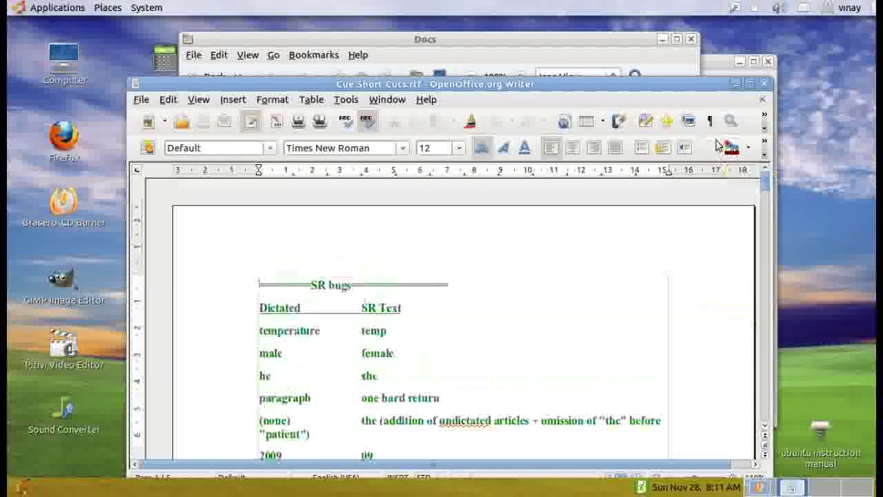
{"action": "left_click", "coordinate": [767, 86]}
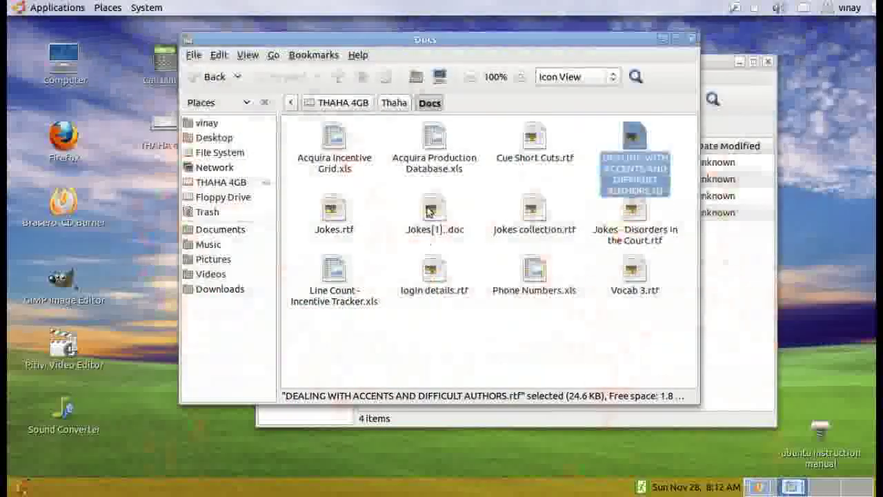
{"action": "left_click", "coordinate": [328, 148]}
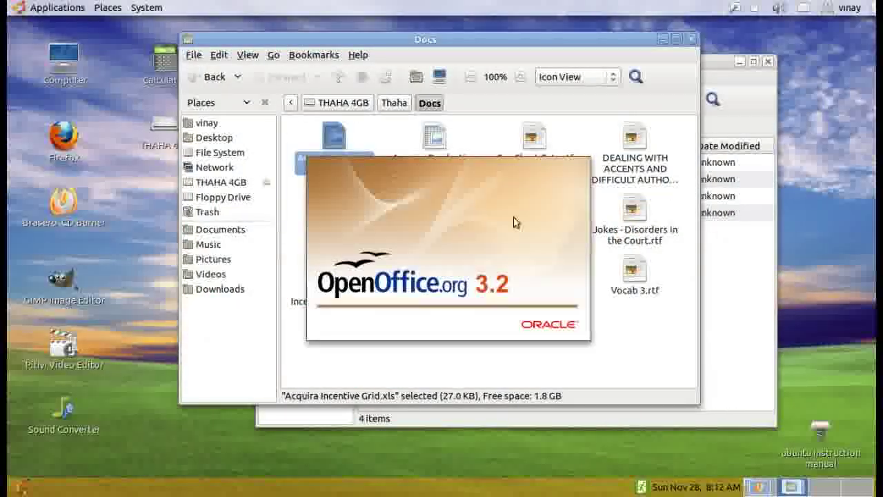
{"action": "left_click", "coordinate": [757, 9]}
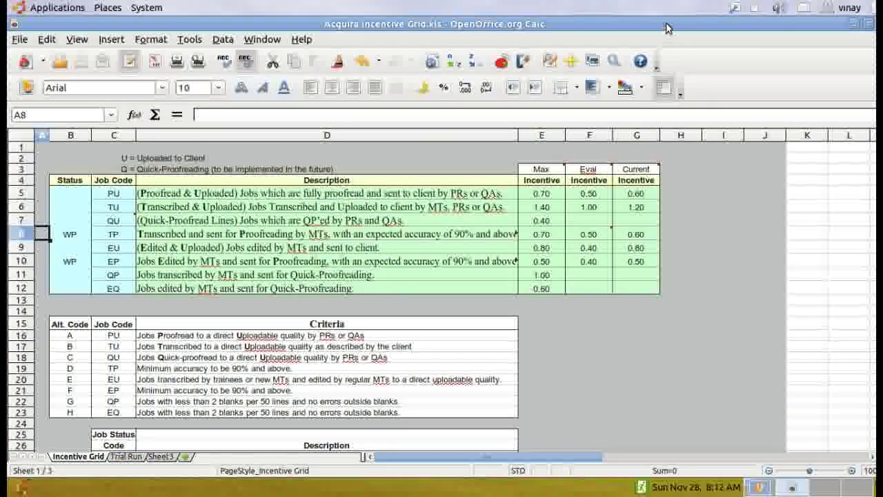
{"action": "left_click_drag", "start_coordinate": [667, 28], "coordinate": [587, 35]}
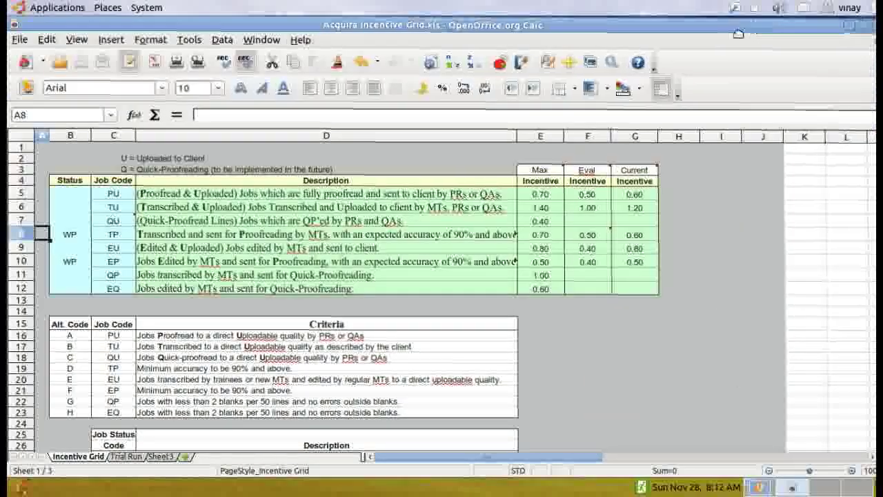
{"action": "left_click_drag", "start_coordinate": [755, 26], "coordinate": [432, 51]}
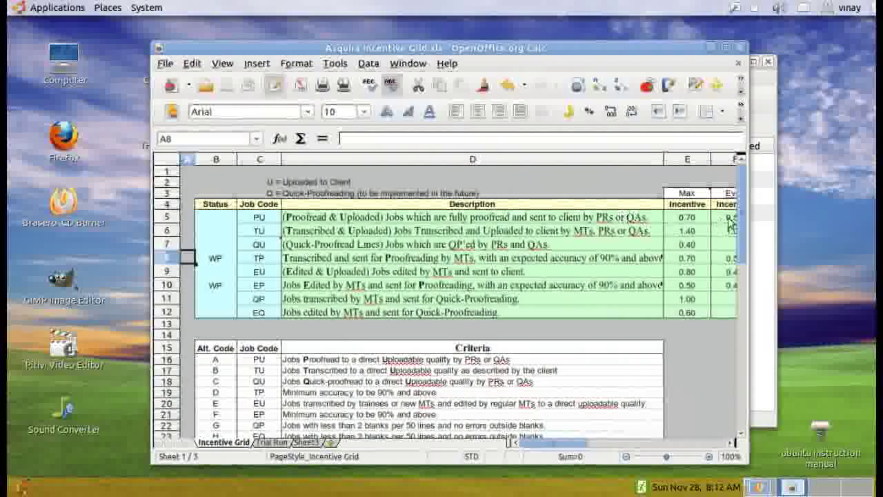
{"action": "mouse_move", "coordinate": [741, 221]}
{"action": "left_mouse_down"}
{"action": "mouse_move", "coordinate": [743, 286]}
{"action": "mouse_move", "coordinate": [741, 227]}
{"action": "left_mouse_up"}
{"action": "mouse_move", "coordinate": [561, 448]}
{"action": "left_mouse_down"}
{"action": "mouse_move", "coordinate": [631, 446]}
{"action": "mouse_move", "coordinate": [562, 447]}
{"action": "left_mouse_up"}
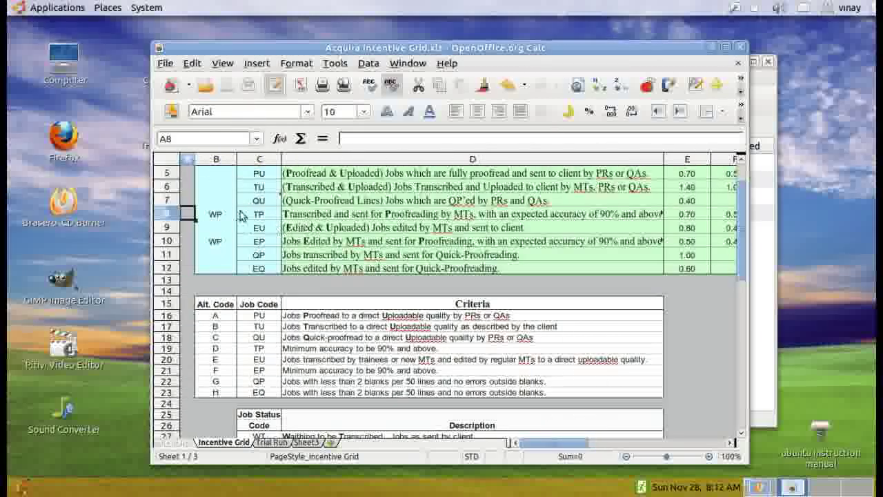
{"action": "left_click", "coordinate": [742, 47]}
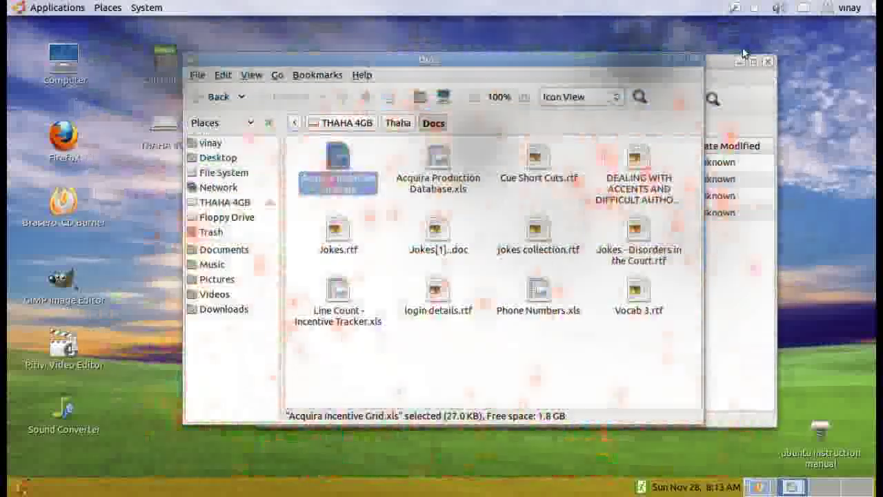
Close the Docs window, close Computer with Ctrl+W, then select the THAHA 4GB desktop icon
{"action": "left_click", "coordinate": [755, 8]}
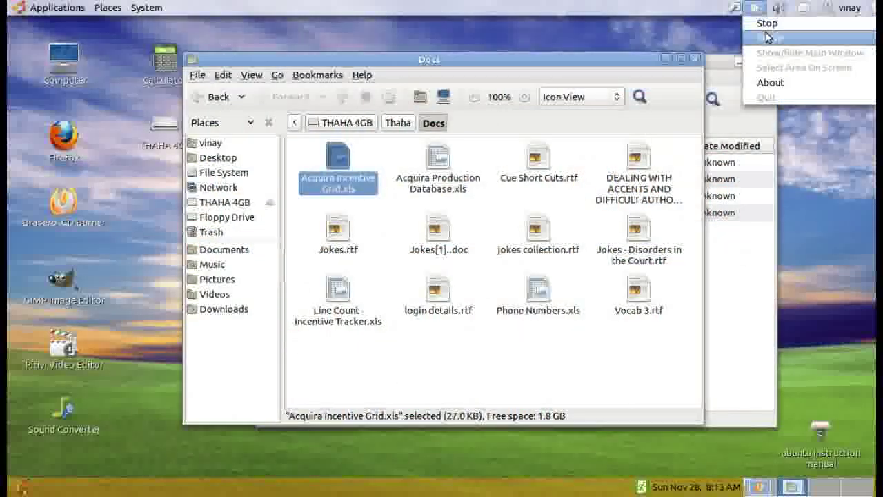
{"action": "left_click", "coordinate": [768, 40]}
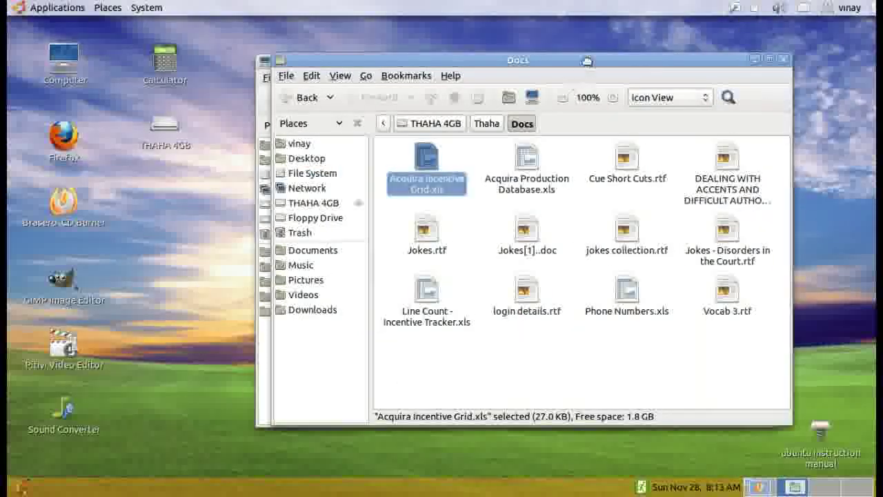
{"action": "left_click", "coordinate": [777, 77]}
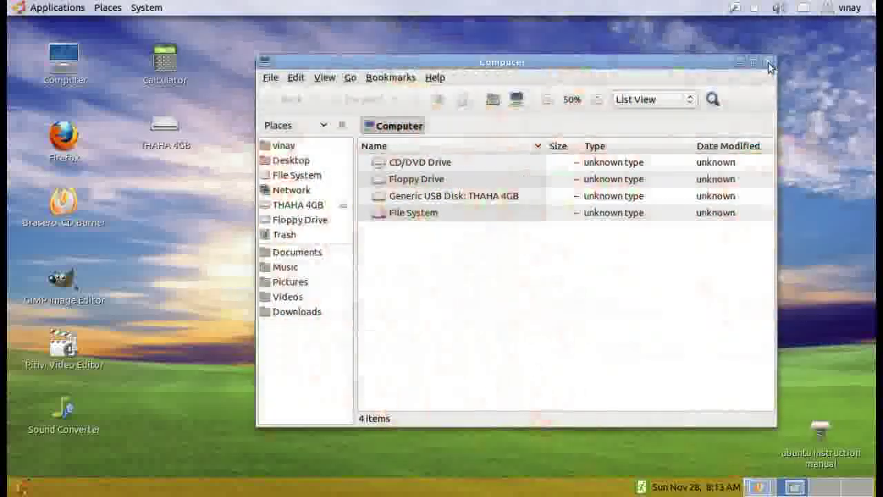
{"action": "key", "text": "ctrl+w"}
{"action": "left_click", "coordinate": [163, 146]}
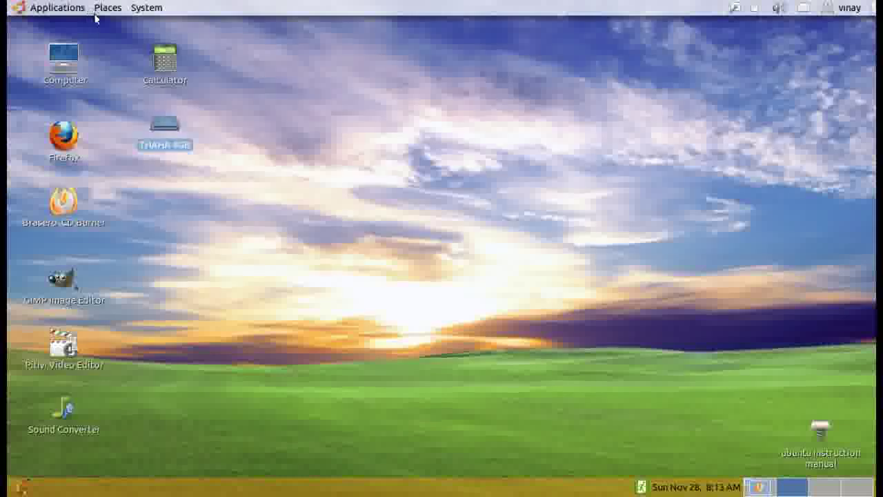
{"action": "double_click", "coordinate": [63, 61]}
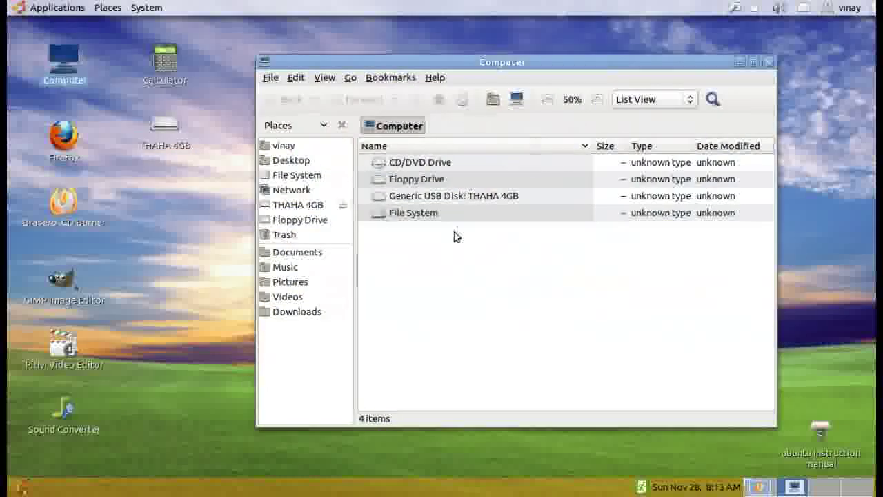
{"action": "left_click", "coordinate": [291, 312]}
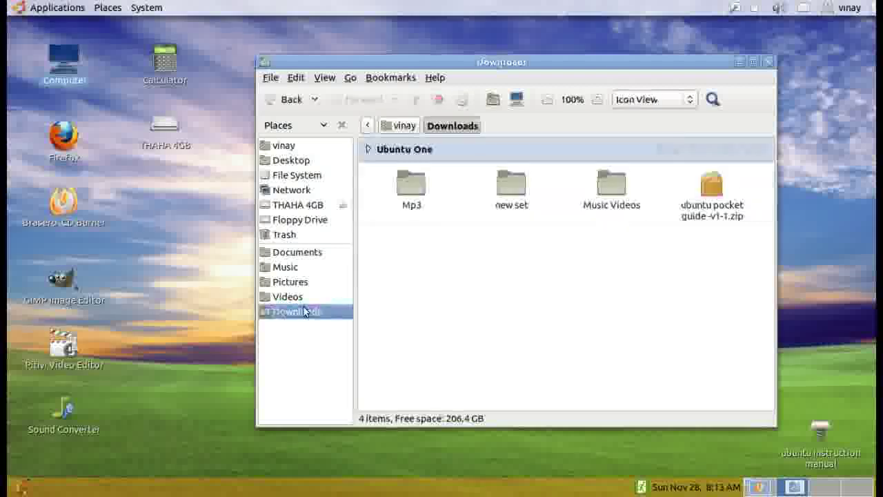
{"action": "double_click", "coordinate": [410, 171]}
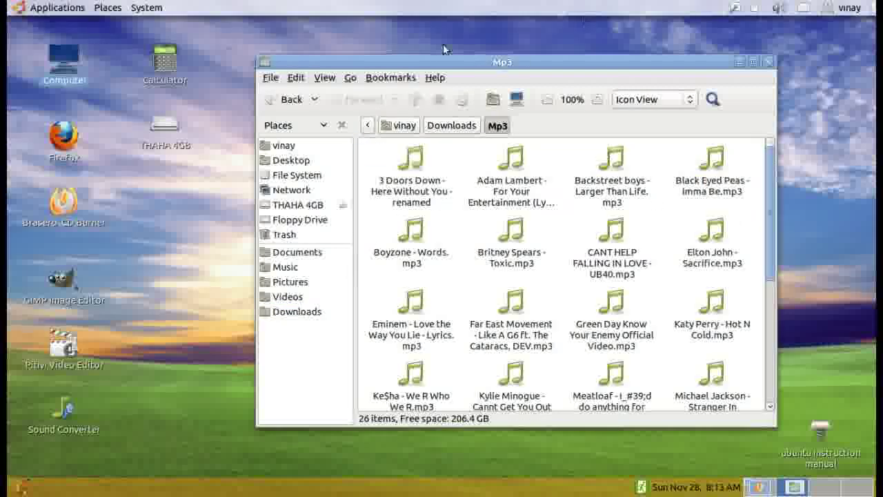
{"action": "mouse_move", "coordinate": [388, 187]}
{"action": "mouse_move", "coordinate": [523, 182]}
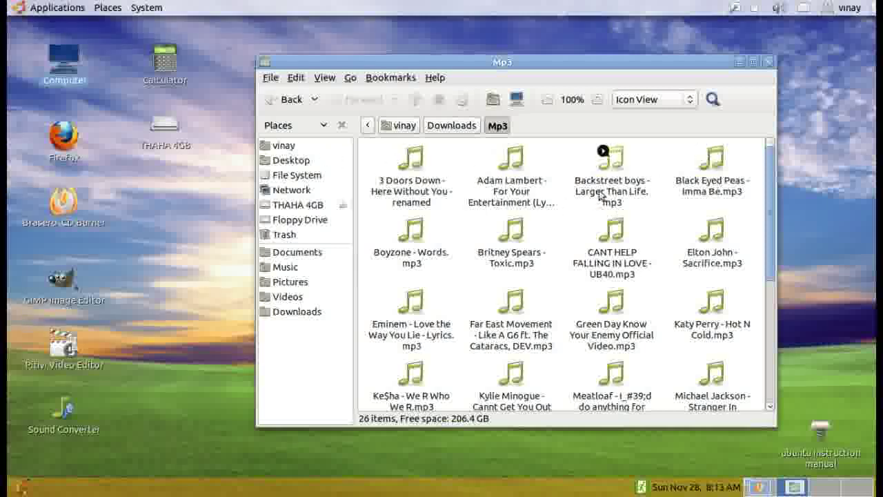
{"action": "mouse_move", "coordinate": [686, 183]}
{"action": "mouse_move", "coordinate": [541, 262]}
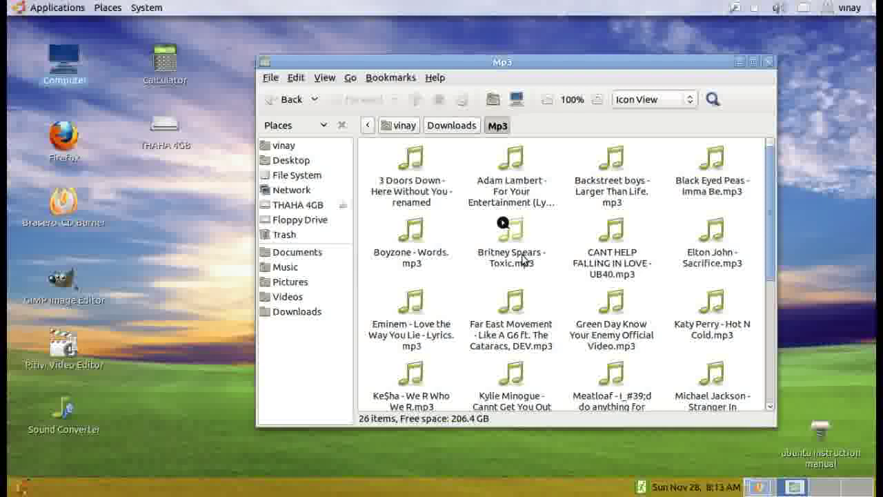
{"action": "mouse_move", "coordinate": [396, 259]}
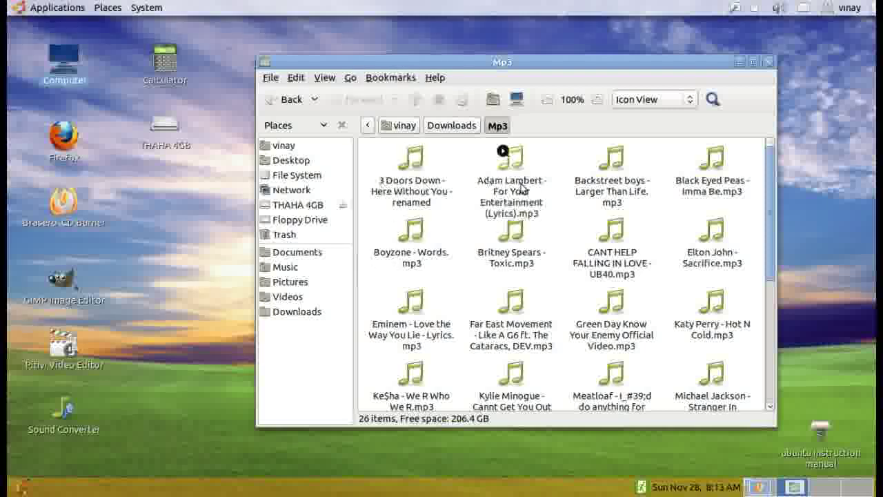
{"action": "scroll", "coordinate": [411, 241], "scroll_direction": "down", "scroll_amount": 4}
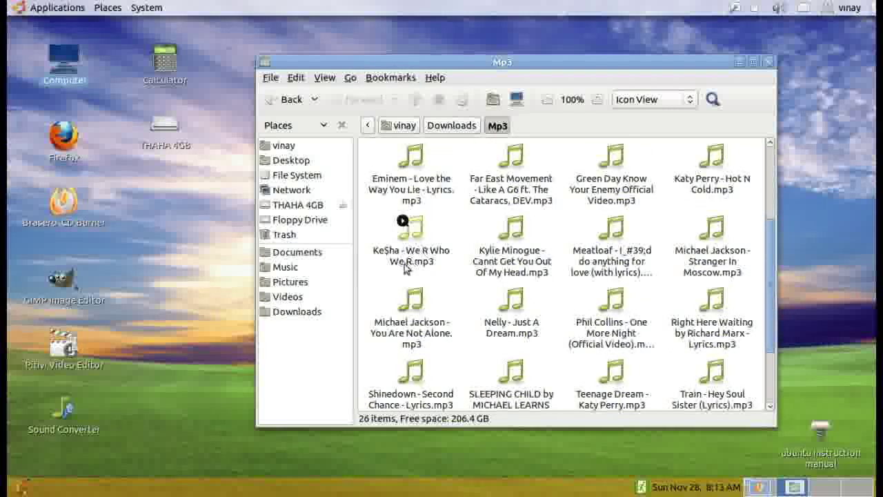
Play Ke$ha - We R Who We R.mp3 in Movie Player, check the volume, and move the player aside
{"action": "double_click", "coordinate": [424, 253]}
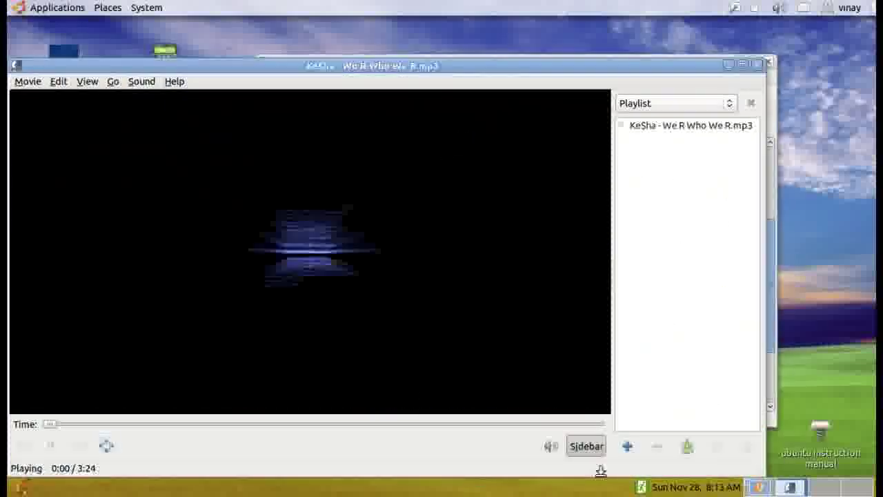
{"action": "left_click", "coordinate": [551, 445]}
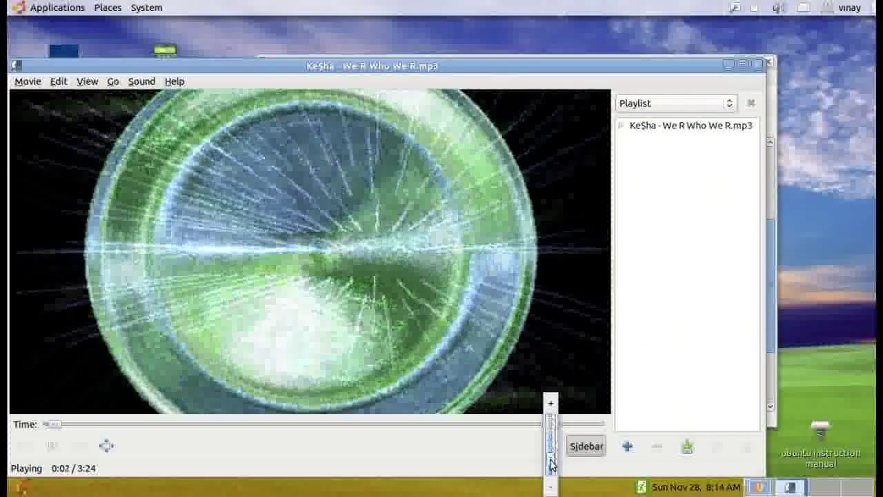
{"action": "left_click_drag", "start_coordinate": [680, 71], "coordinate": [749, 124]}
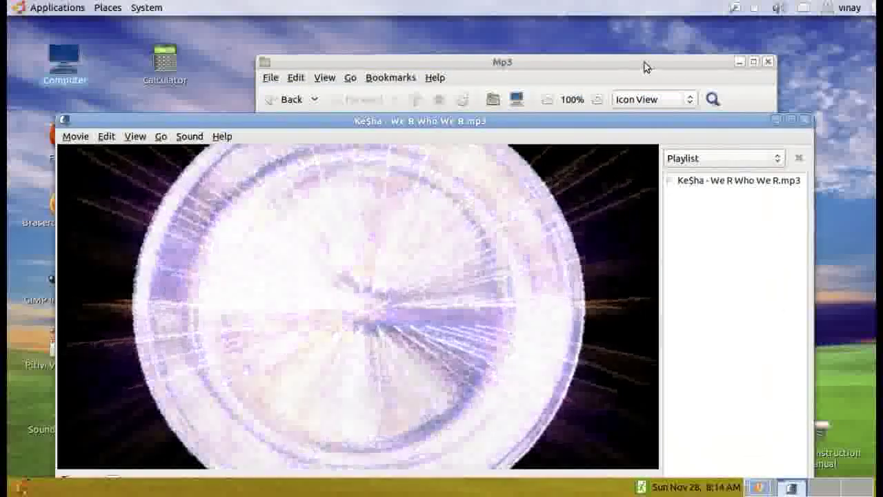
{"action": "left_click", "coordinate": [645, 65]}
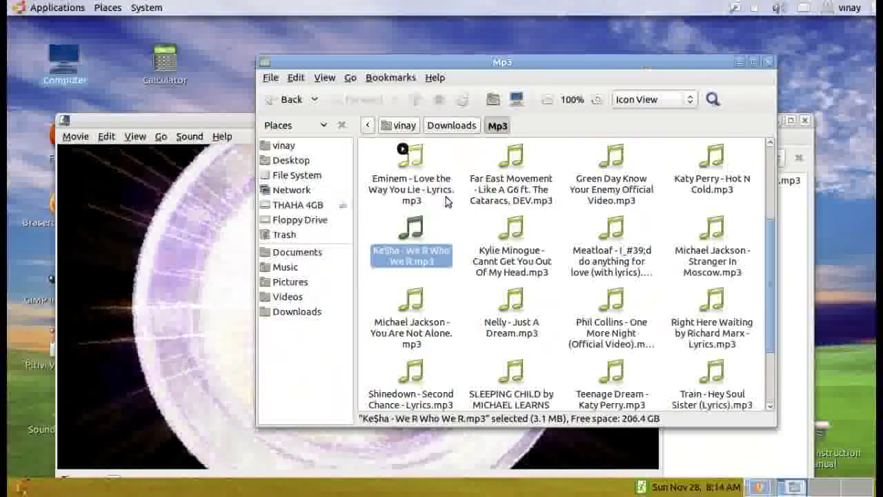
Rename the Ke$ha file to 'Ke$ha - We R Who We R sdkdlsfiks', replacing its .mp3 ending
{"action": "left_click", "coordinate": [434, 265]}
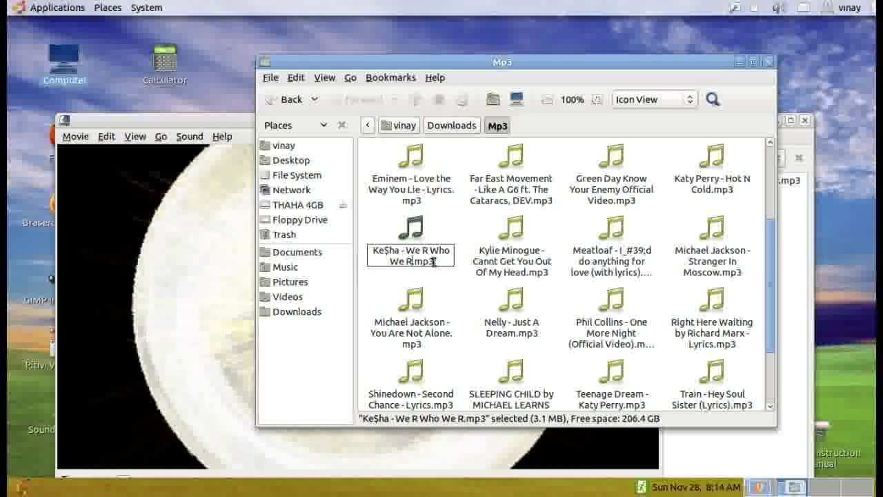
{"action": "type", "text": "sdkdlsfiks"}
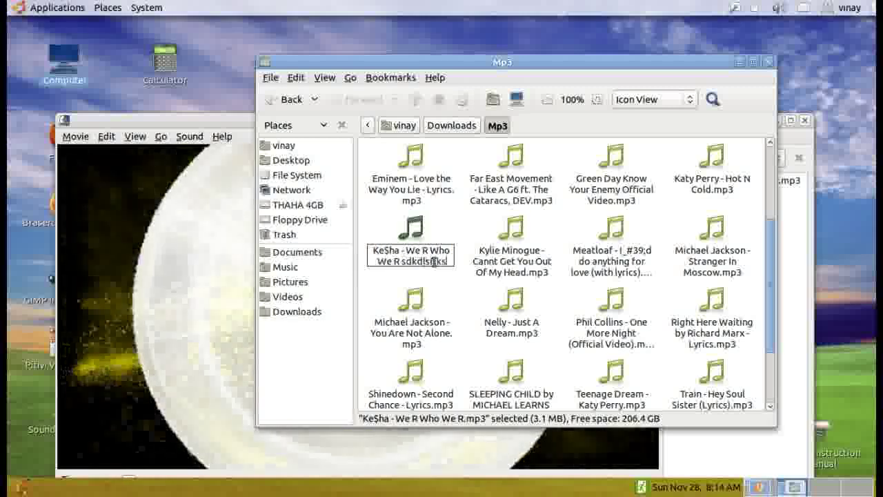
{"action": "key", "text": "Return"}
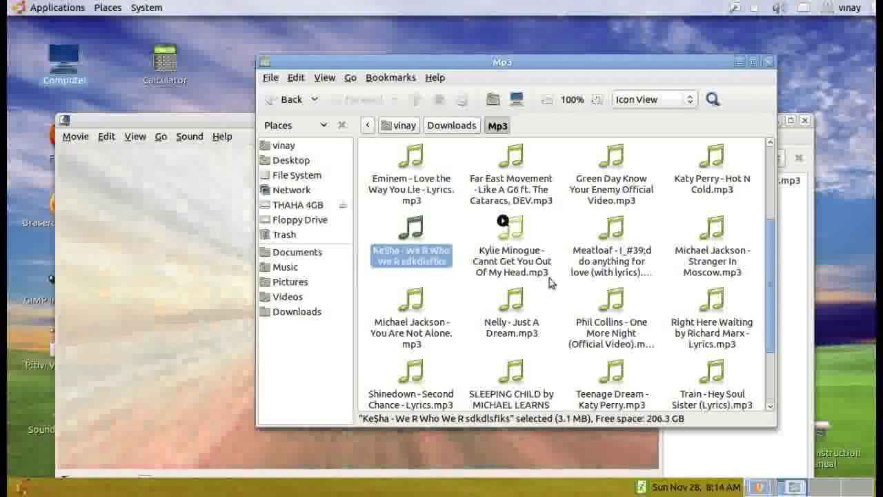
Bring the Movie Player forward and close it
{"action": "mouse_move", "coordinate": [388, 266]}
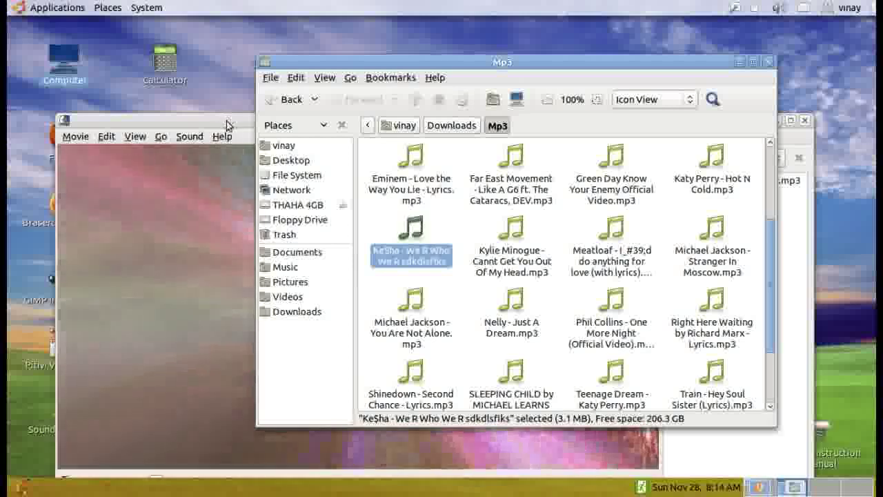
{"action": "left_click_drag", "start_coordinate": [226, 125], "coordinate": [227, 99]}
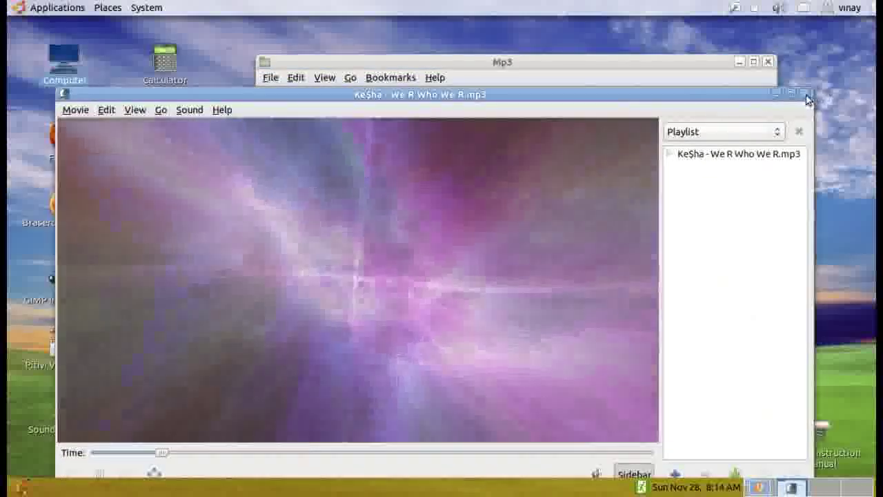
{"action": "left_click", "coordinate": [807, 94]}
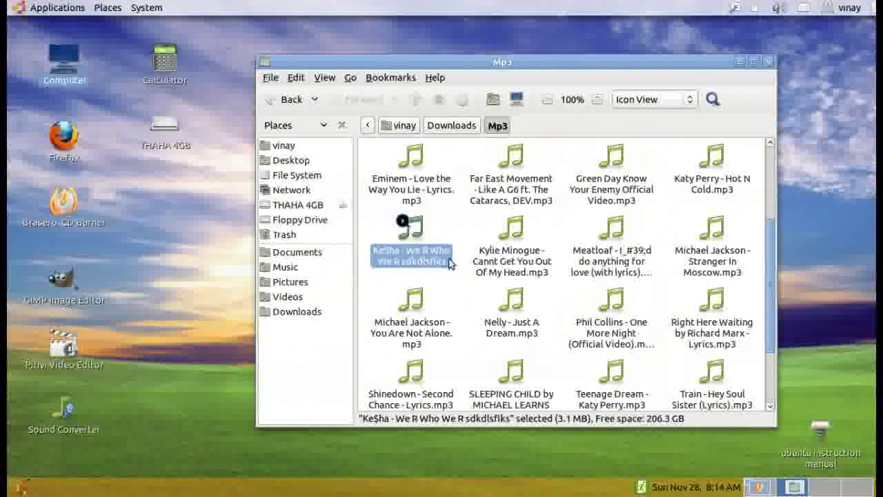
Click through the Kylie Minogue, Meatloaf, Michael Jackson, Nelly, Phil Collins and Right Here Waiting songs
{"action": "left_click", "coordinate": [511, 238]}
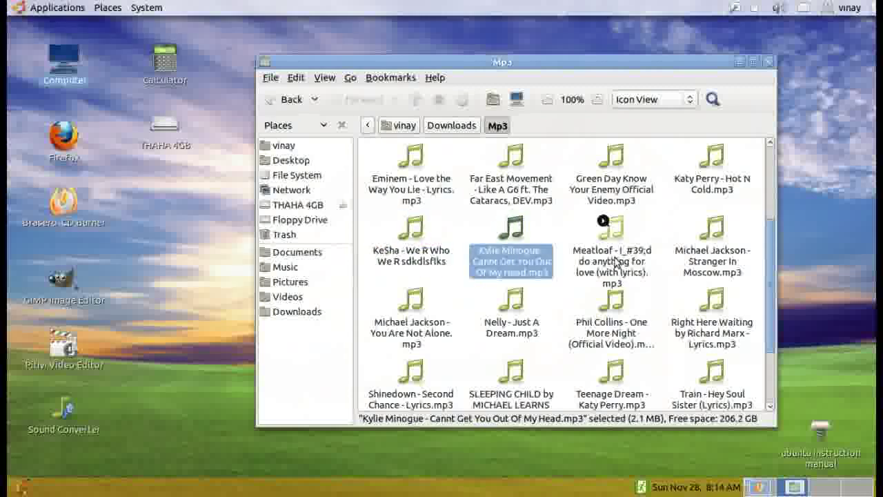
{"action": "left_click", "coordinate": [616, 261]}
{"action": "left_click", "coordinate": [707, 231]}
{"action": "left_click", "coordinate": [428, 335]}
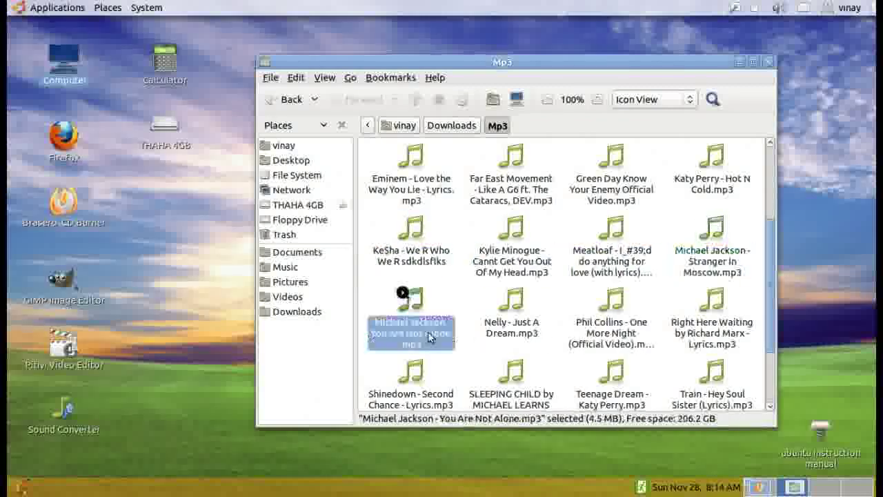
{"action": "left_click", "coordinate": [512, 307]}
{"action": "left_click", "coordinate": [611, 307]}
{"action": "left_click", "coordinate": [738, 307]}
{"action": "left_click", "coordinate": [711, 303]}
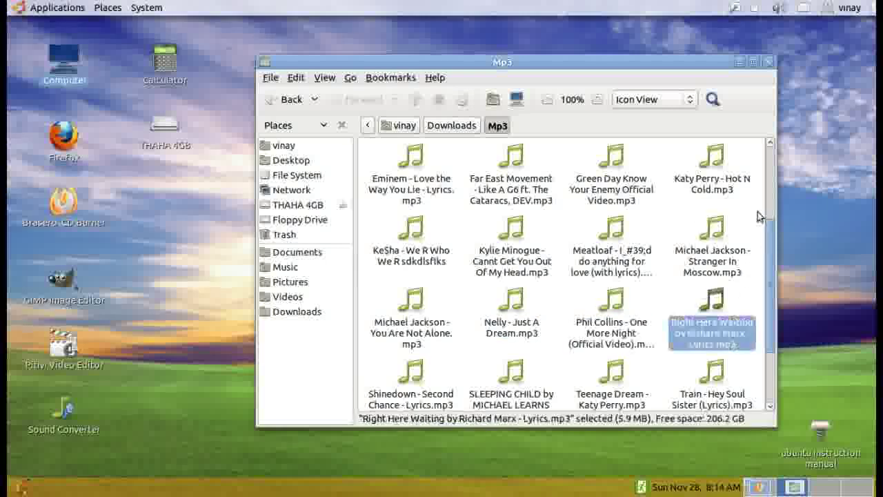
{"action": "left_click_drag", "start_coordinate": [771, 242], "coordinate": [773, 166]}
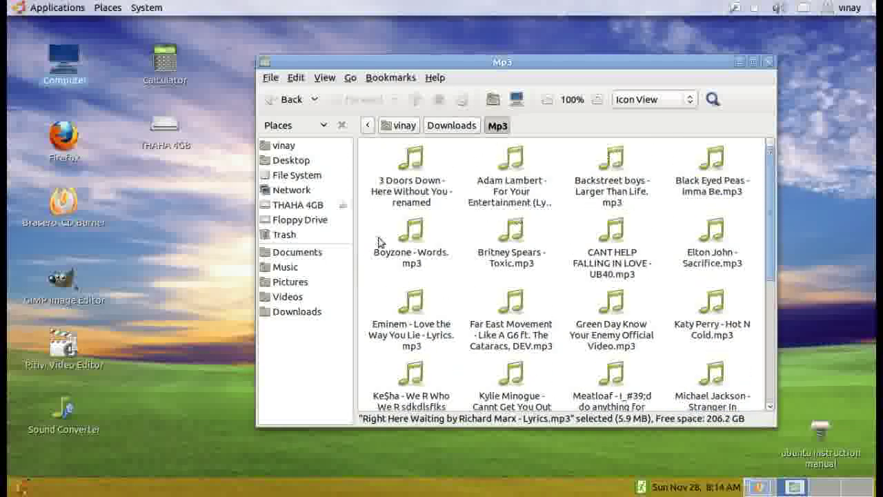
{"action": "scroll", "coordinate": [461, 261], "scroll_direction": "down", "scroll_amount": 2}
Delete the Eminem song, restore it from Trash, then close the Trash and Mp3 windows
{"action": "left_click", "coordinate": [414, 255]}
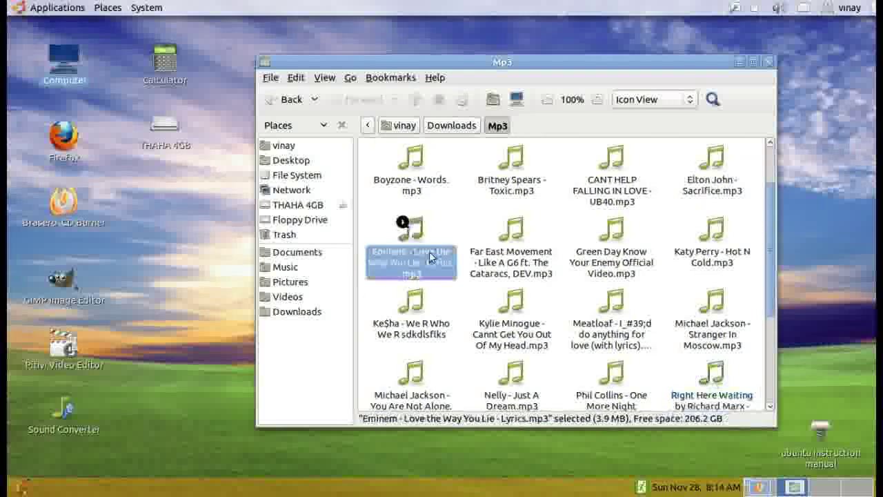
{"action": "key", "text": "Delete"}
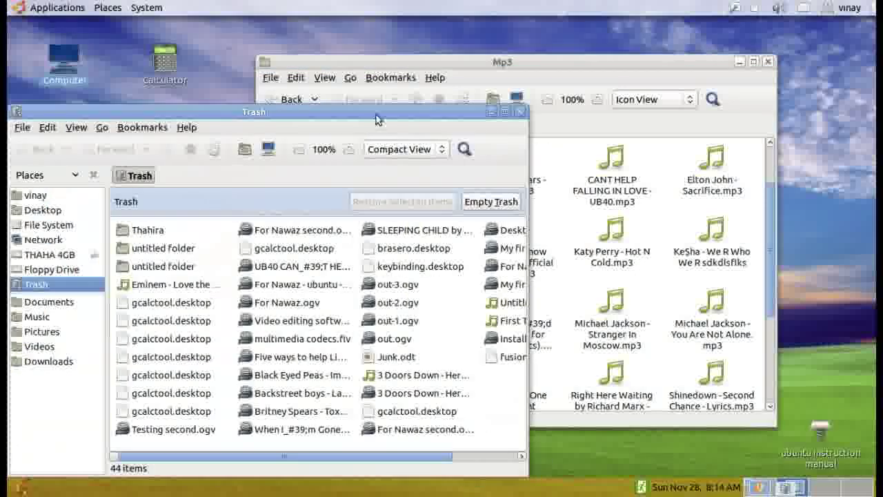
{"action": "left_click_drag", "start_coordinate": [377, 116], "coordinate": [595, 45]}
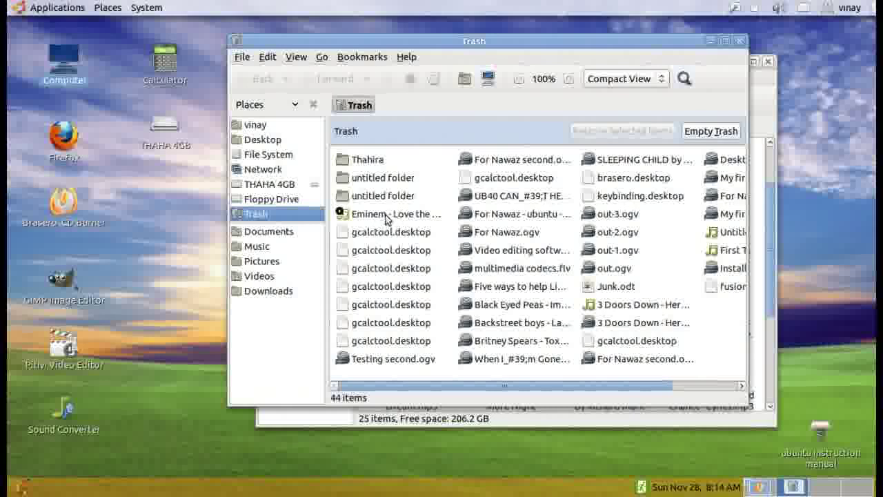
{"action": "left_click", "coordinate": [387, 218]}
{"action": "left_click", "coordinate": [621, 131]}
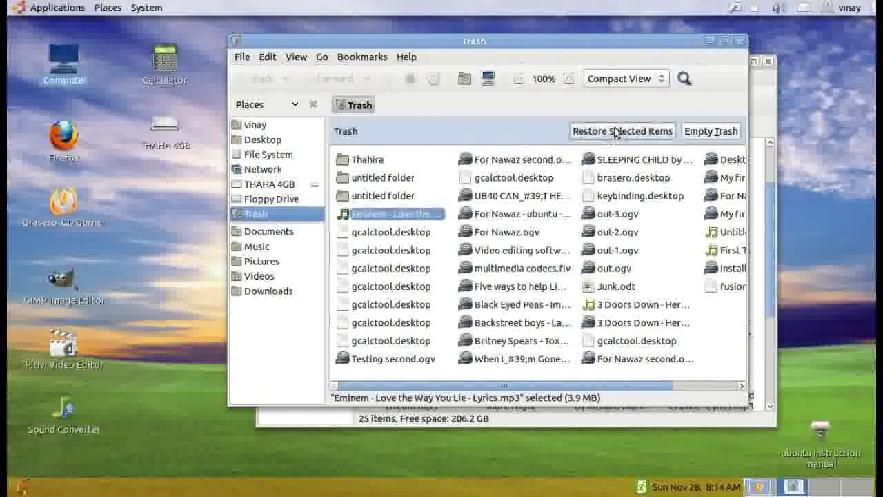
{"action": "left_click", "coordinate": [740, 41]}
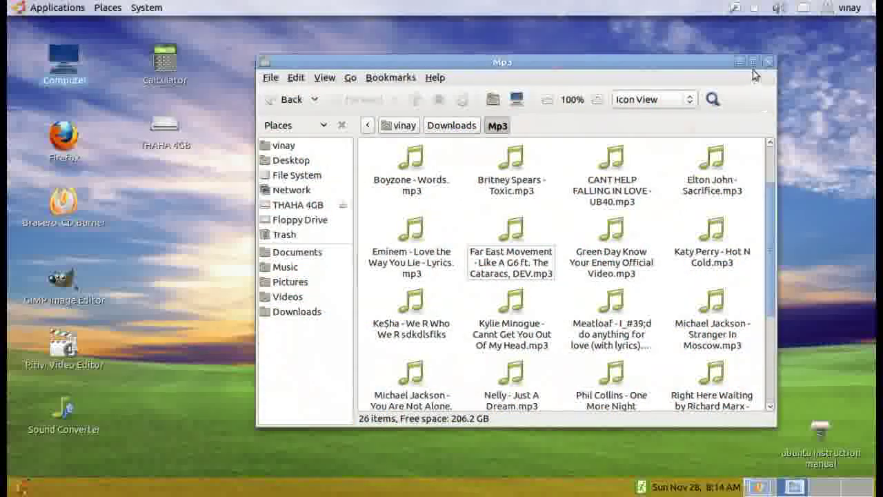
{"action": "left_click", "coordinate": [767, 63]}
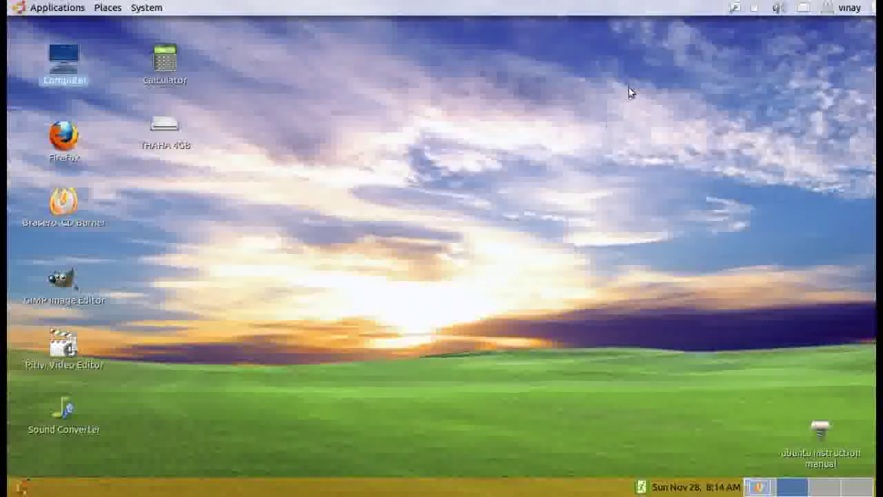
Spin the desktop cube to the workspace holding Calculator and Brasero, then center Calculator
{"action": "left_click", "coordinate": [611, 114]}
{"action": "left_click_drag", "start_coordinate": [576, 134], "coordinate": [600, 227]}
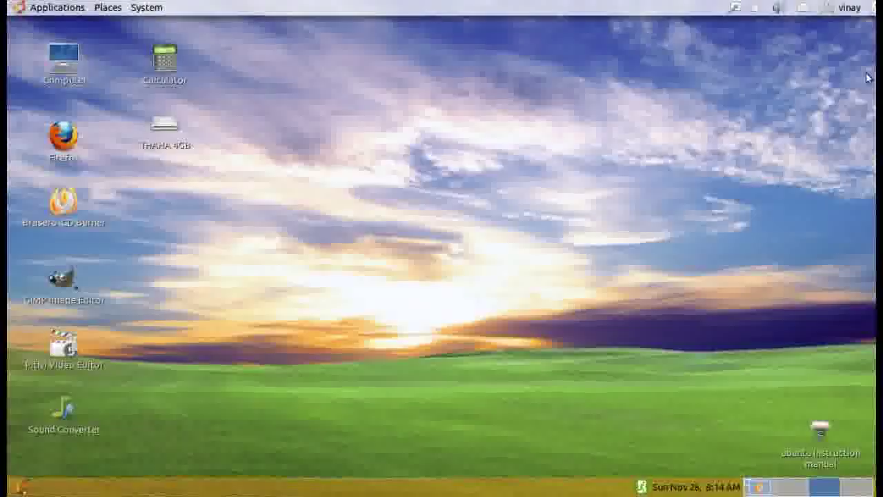
{"action": "left_click_drag", "start_coordinate": [759, 133], "coordinate": [802, 20]}
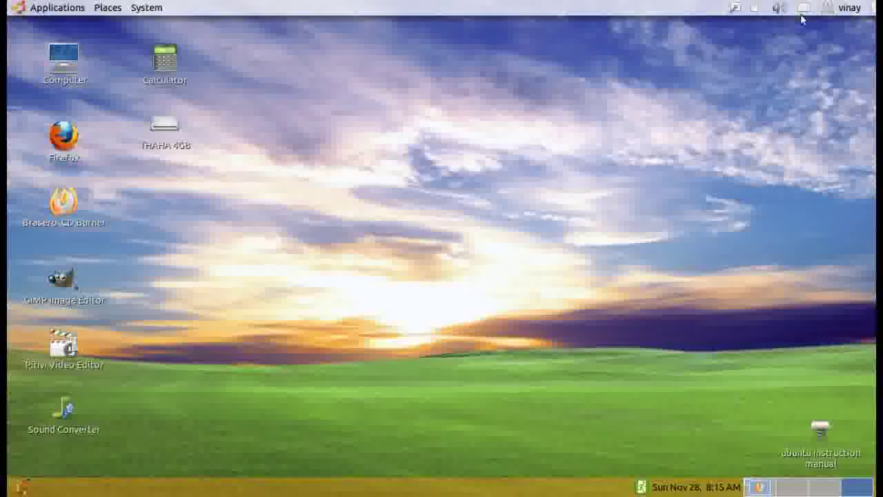
{"action": "left_click_drag", "start_coordinate": [767, 108], "coordinate": [621, 117]}
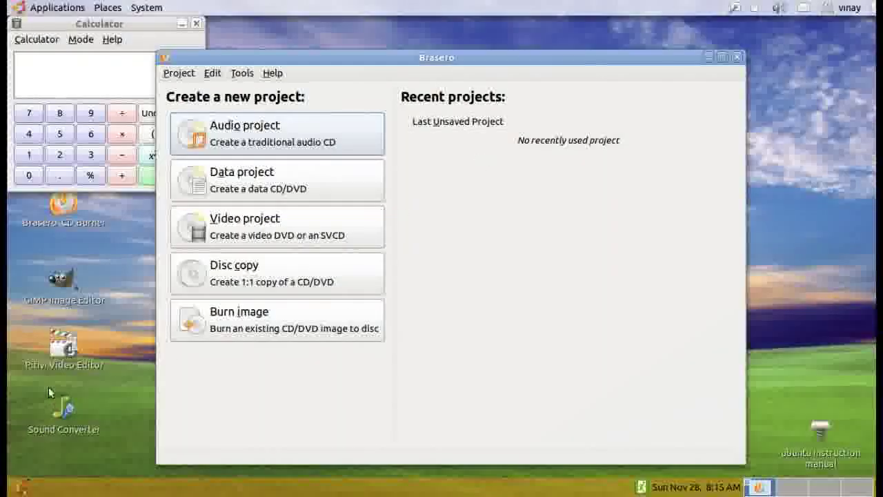
{"action": "left_click_drag", "start_coordinate": [117, 40], "coordinate": [474, 116]}
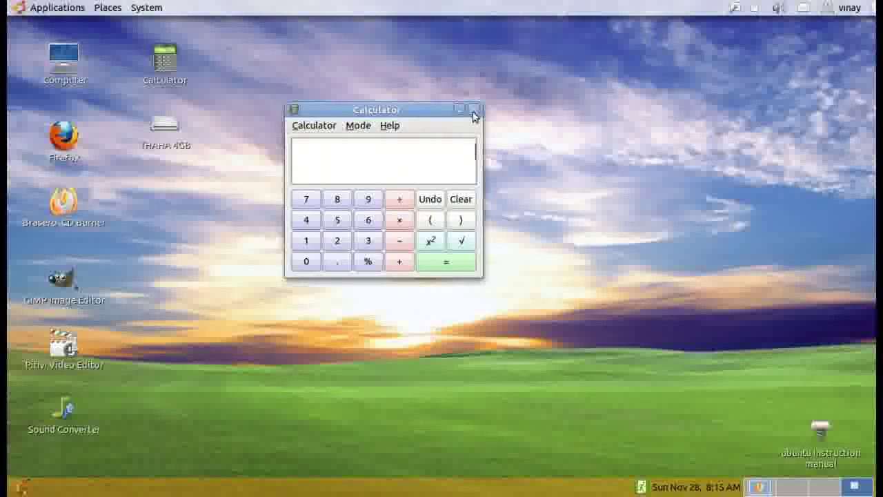
Close Calculator and sweep a selection box across the desktop icons
{"action": "left_click", "coordinate": [474, 111]}
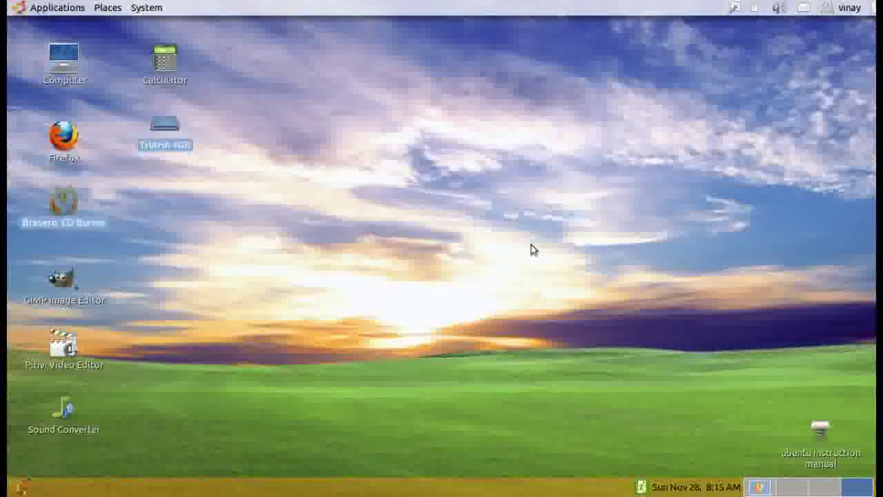
{"action": "left_click_drag", "start_coordinate": [668, 192], "coordinate": [173, 346]}
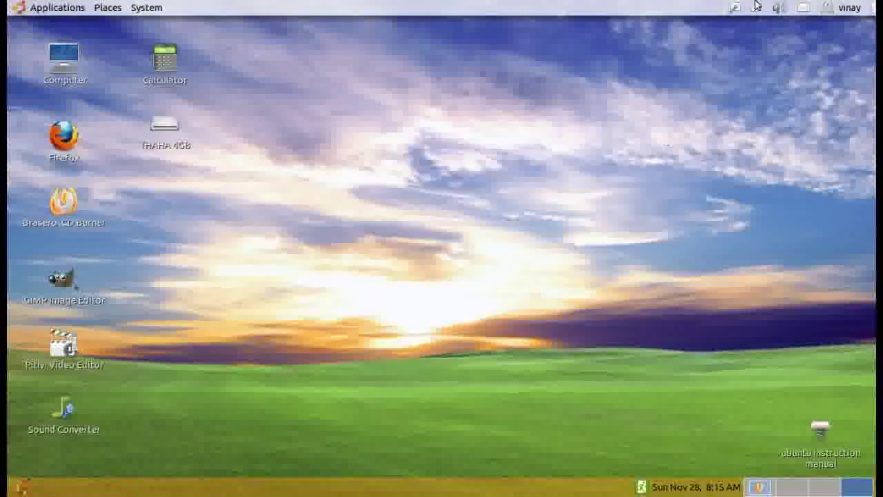